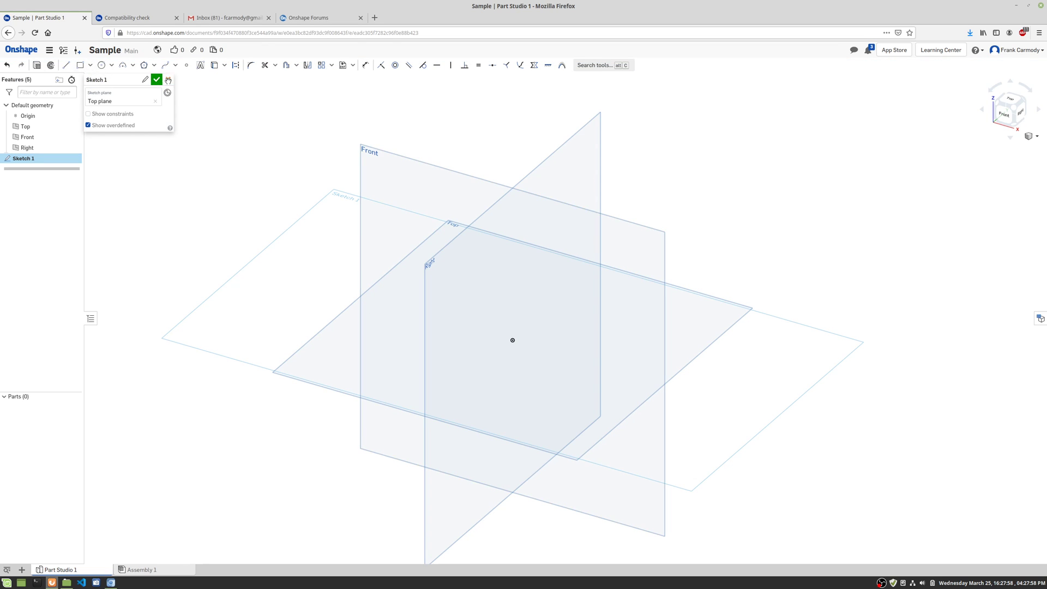
Step: Hide the default Right, Front and Top planes
{"action": "left_click", "coordinate": [77, 147]}
{"action": "left_click", "coordinate": [78, 137]}
{"action": "left_click", "coordinate": [77, 126]}
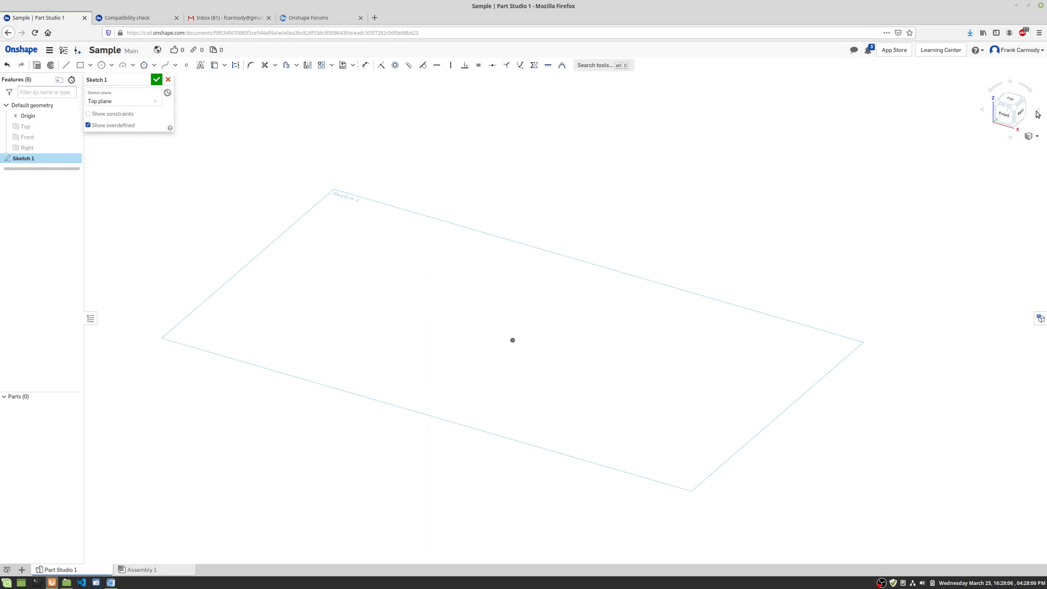
Step: In the top view, sketch a corner rectangle starting at the origin, about 3.3 in wide and 2.17 in high
{"action": "left_click", "coordinate": [1012, 102]}
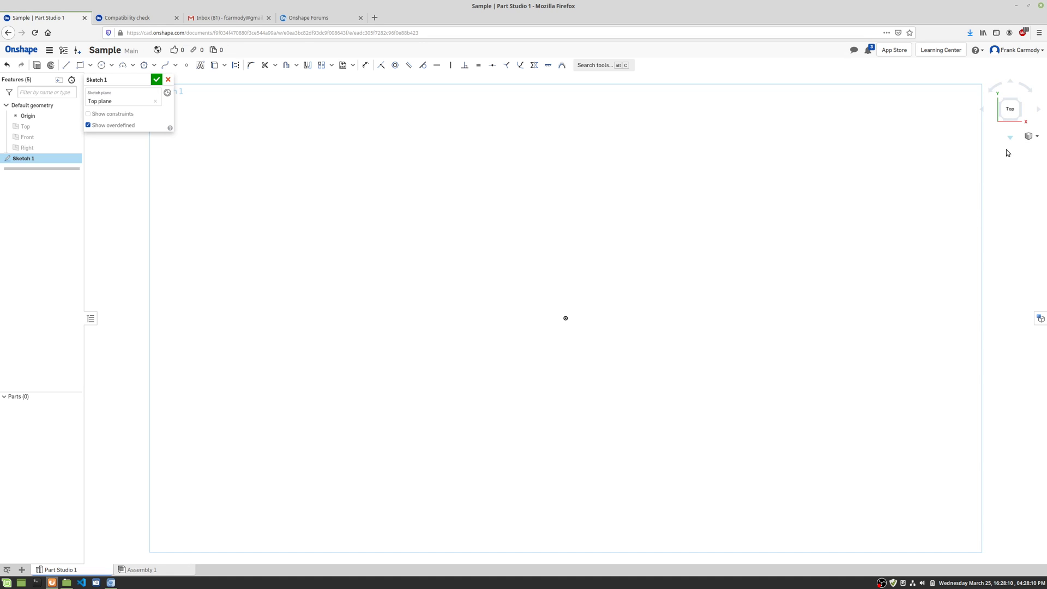
{"action": "scroll", "coordinate": [894, 197], "scroll_direction": "down", "scroll_amount": 3}
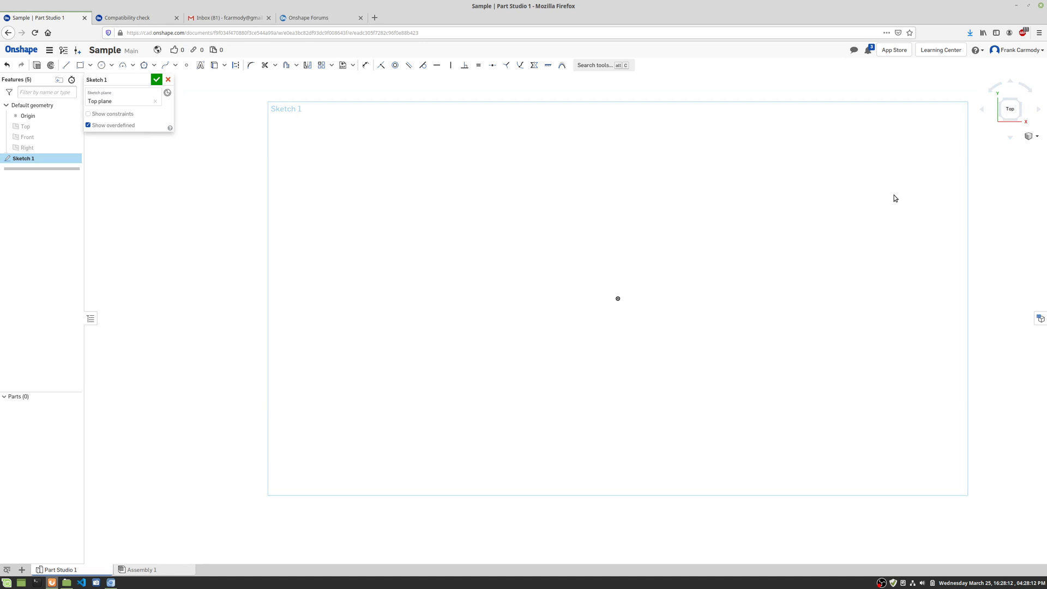
{"action": "mouse_move", "coordinate": [892, 199]}
{"action": "middle_mouse_down"}
{"action": "mouse_move", "coordinate": [739, 222]}
{"action": "mouse_move", "coordinate": [729, 233]}
{"action": "middle_mouse_up"}
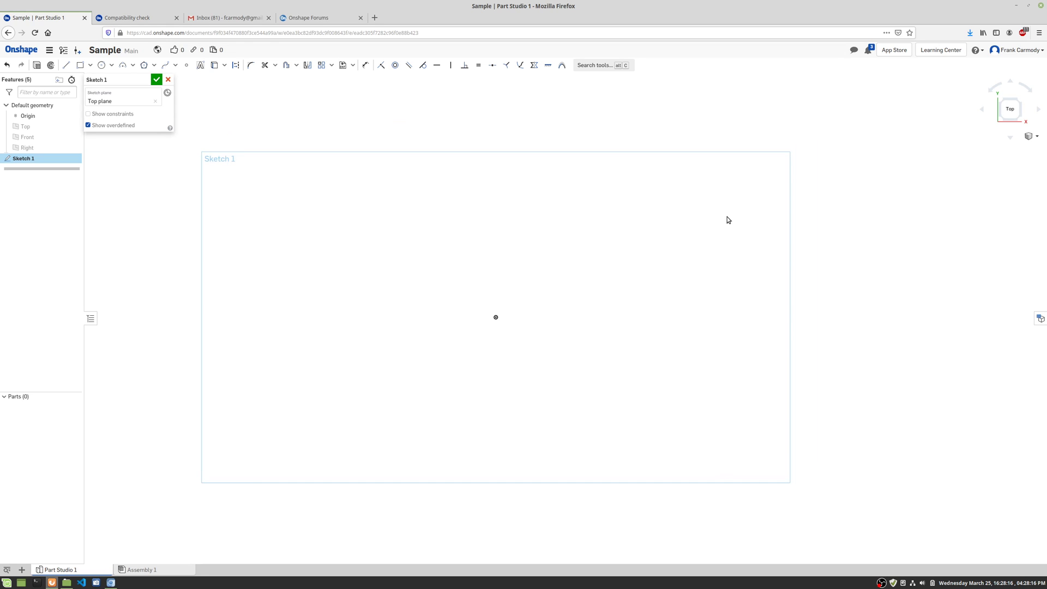
{"action": "left_click", "coordinate": [80, 65]}
{"action": "left_click", "coordinate": [495, 317]}
{"action": "left_click", "coordinate": [682, 194]}
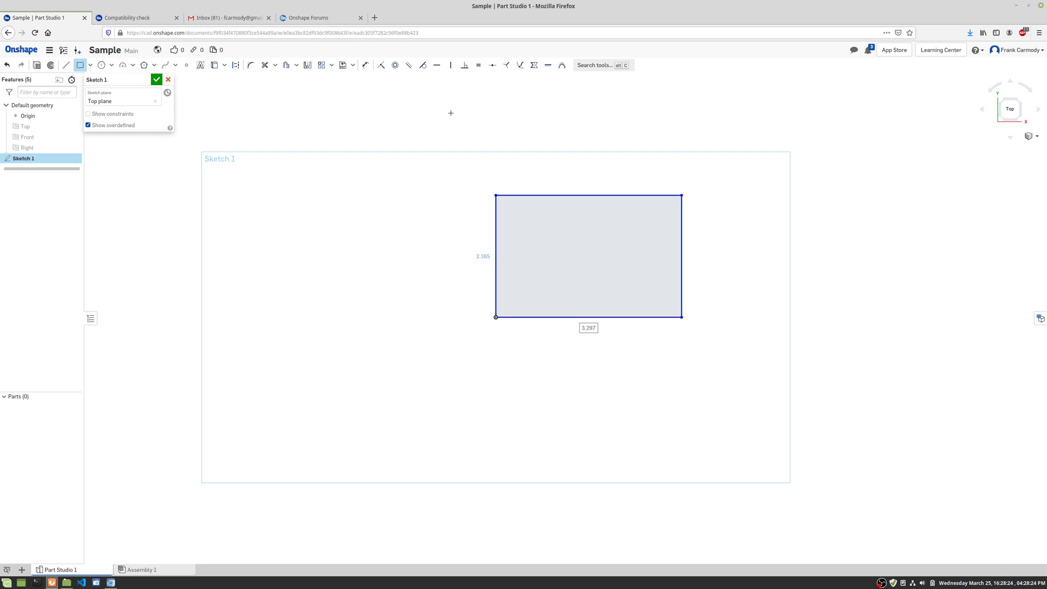
Step: Dimension the rectangle's upper edge and set its width to 6 in
{"action": "left_click", "coordinate": [384, 68]}
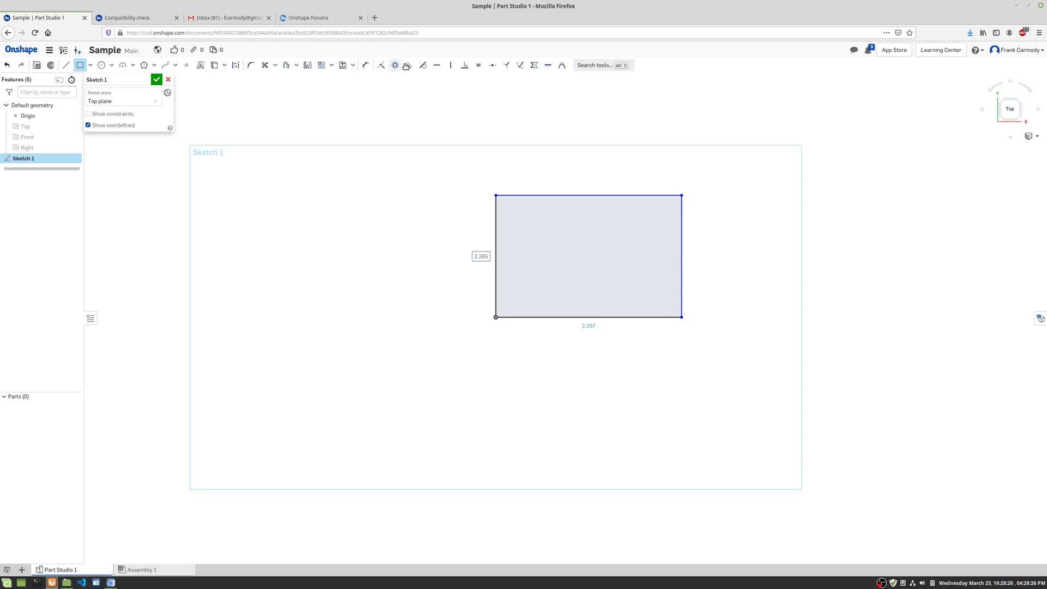
{"action": "left_click", "coordinate": [365, 65]}
{"action": "left_click", "coordinate": [551, 194]}
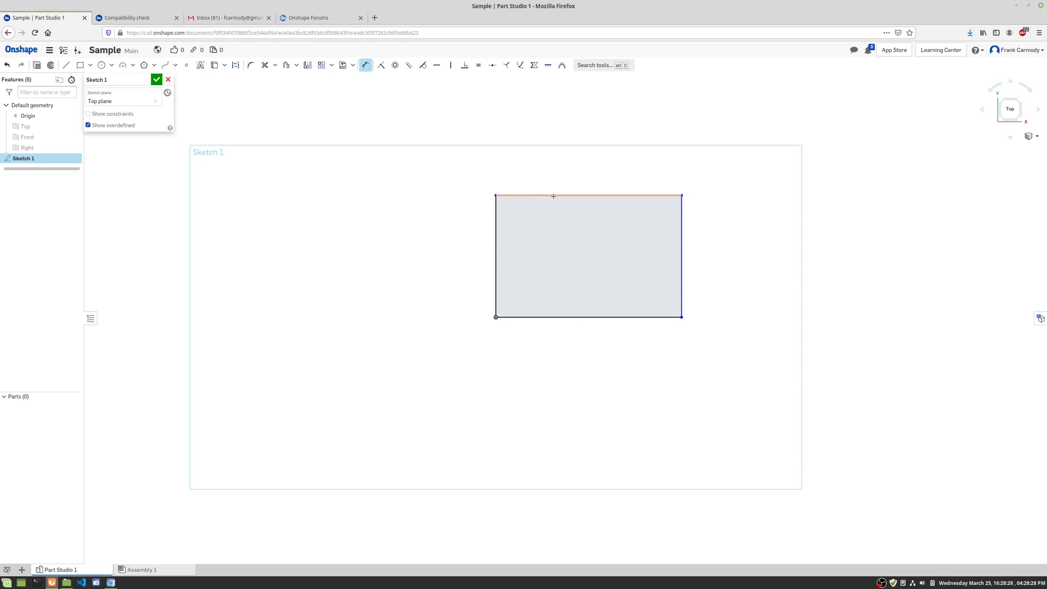
{"action": "left_click", "coordinate": [574, 176]}
{"action": "type", "text": "4"}
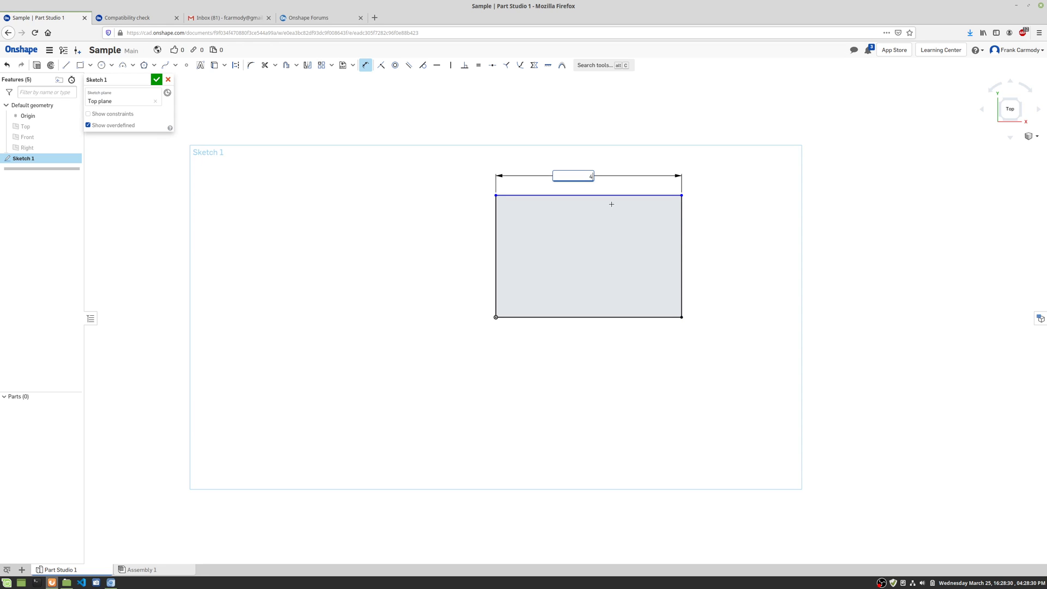
{"action": "type", "text": "6"}
{"action": "key", "text": "Return"}
Step: Dimension the rectangle's left edge at 4 in and finish the sketch
{"action": "left_click", "coordinate": [496, 215]}
{"action": "left_click", "coordinate": [435, 216]}
{"action": "type", "text": "4"}
{"action": "key", "text": "Return"}
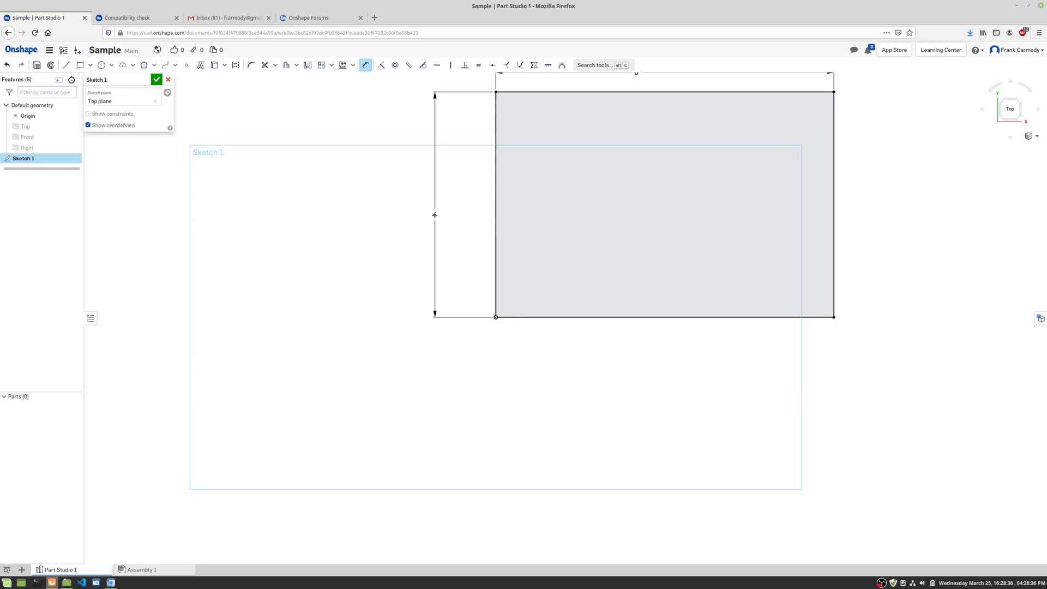
{"action": "scroll", "coordinate": [680, 232], "scroll_direction": "up", "scroll_amount": 2}
{"action": "scroll", "coordinate": [680, 231], "scroll_direction": "down", "scroll_amount": 5}
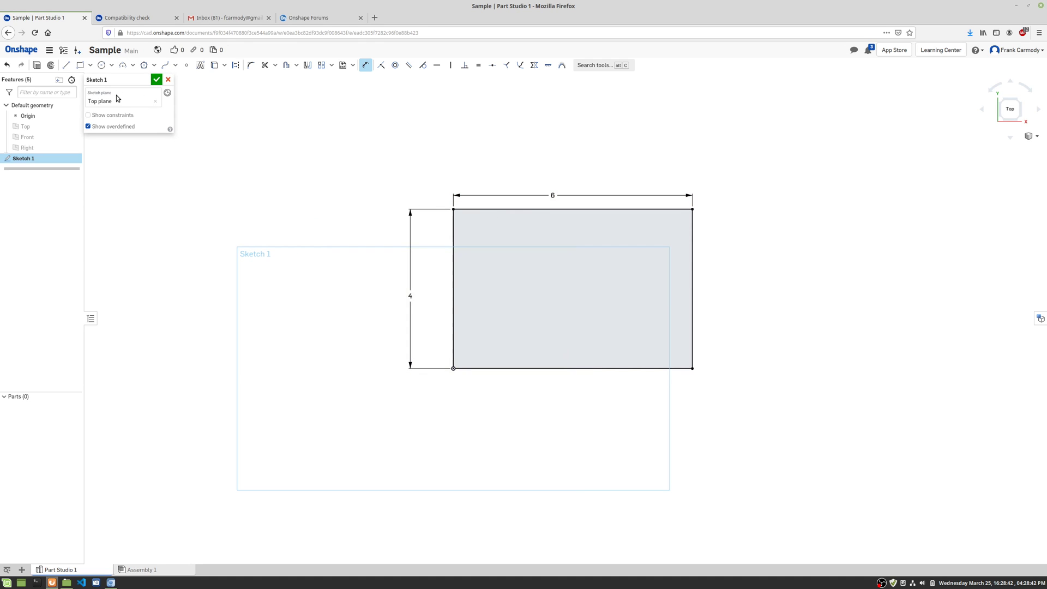
{"action": "left_click", "coordinate": [155, 81]}
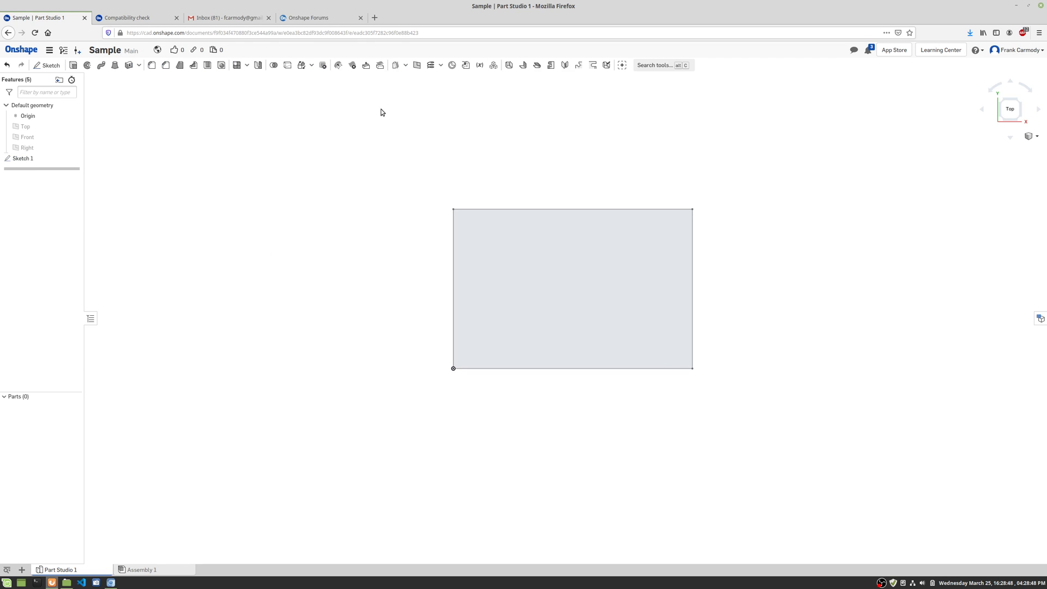
Step: Start a solid Extrude as a new body and show the Right, Front and Top planes again
{"action": "left_click", "coordinate": [74, 66]}
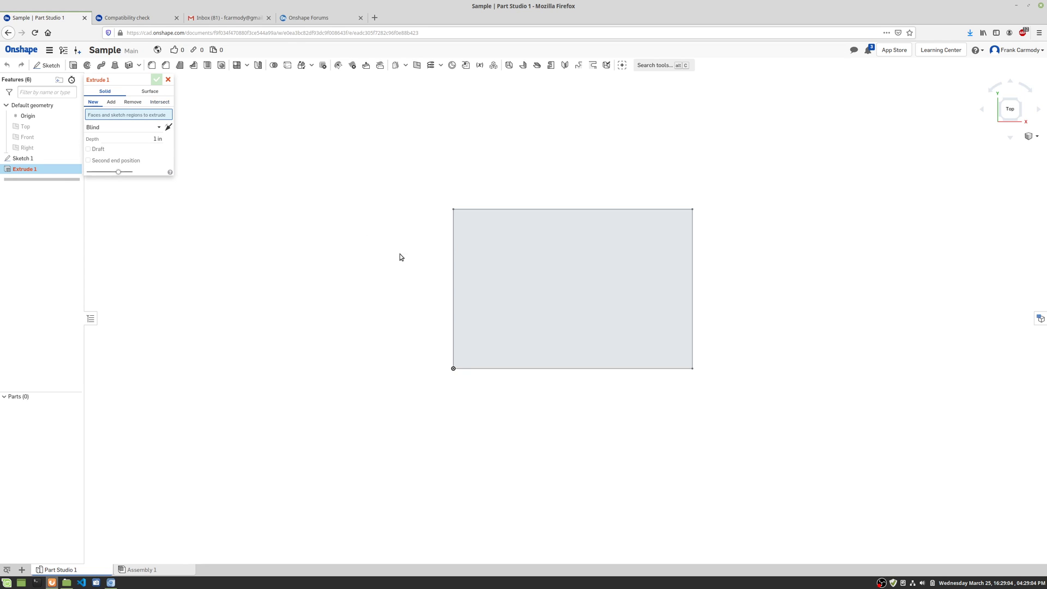
{"action": "left_click", "coordinate": [110, 101]}
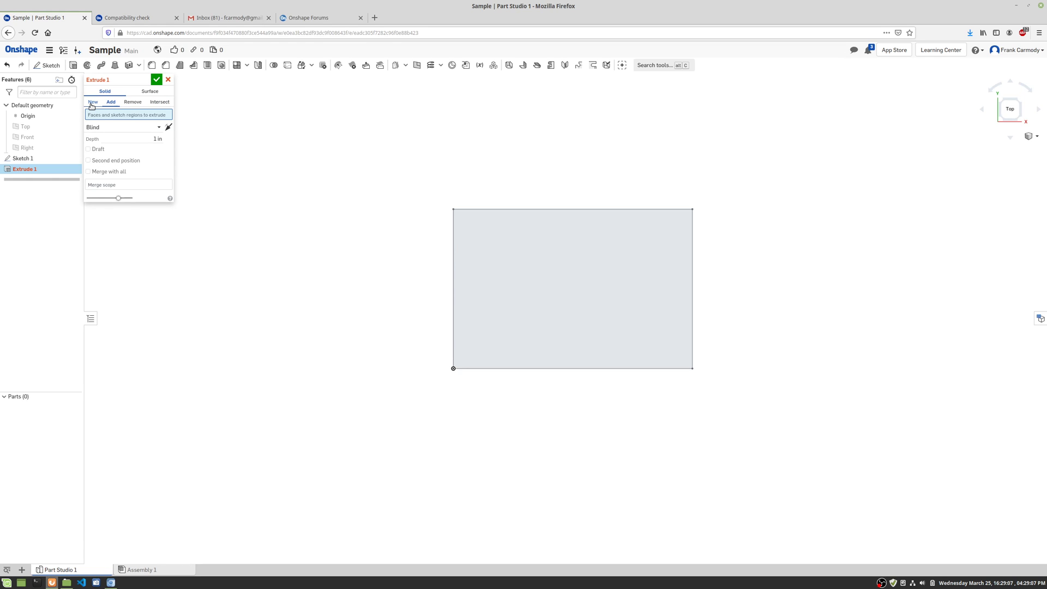
{"action": "left_click", "coordinate": [91, 105]}
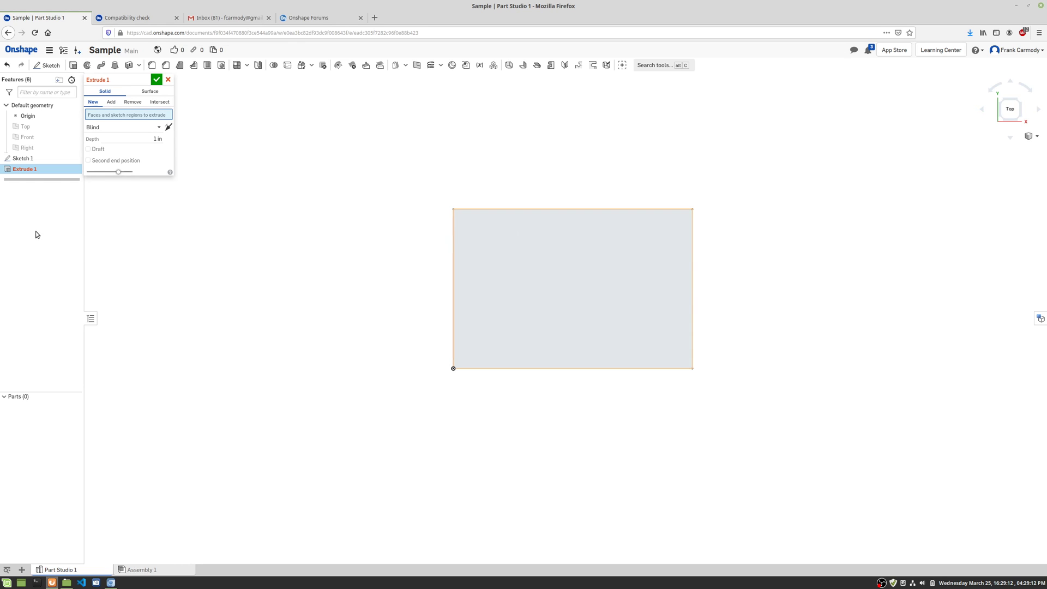
{"action": "left_click", "coordinate": [77, 147]}
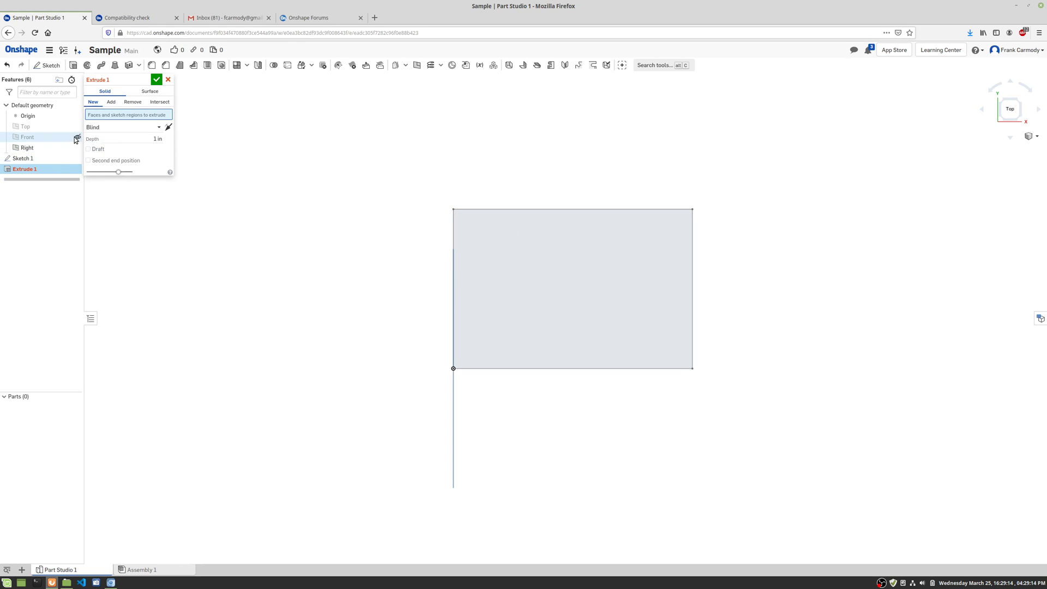
{"action": "left_click", "coordinate": [77, 137]}
{"action": "left_click", "coordinate": [76, 126]}
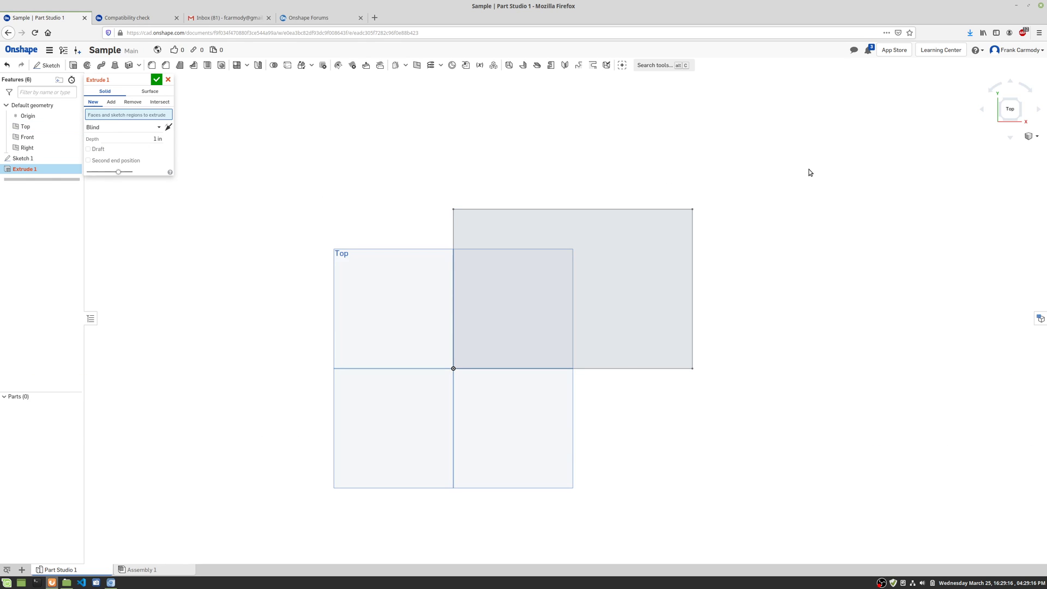
{"action": "middle_click_drag", "start_coordinate": [810, 170], "coordinate": [790, 196]}
{"action": "right_click_drag", "start_coordinate": [787, 194], "coordinate": [715, 203]}
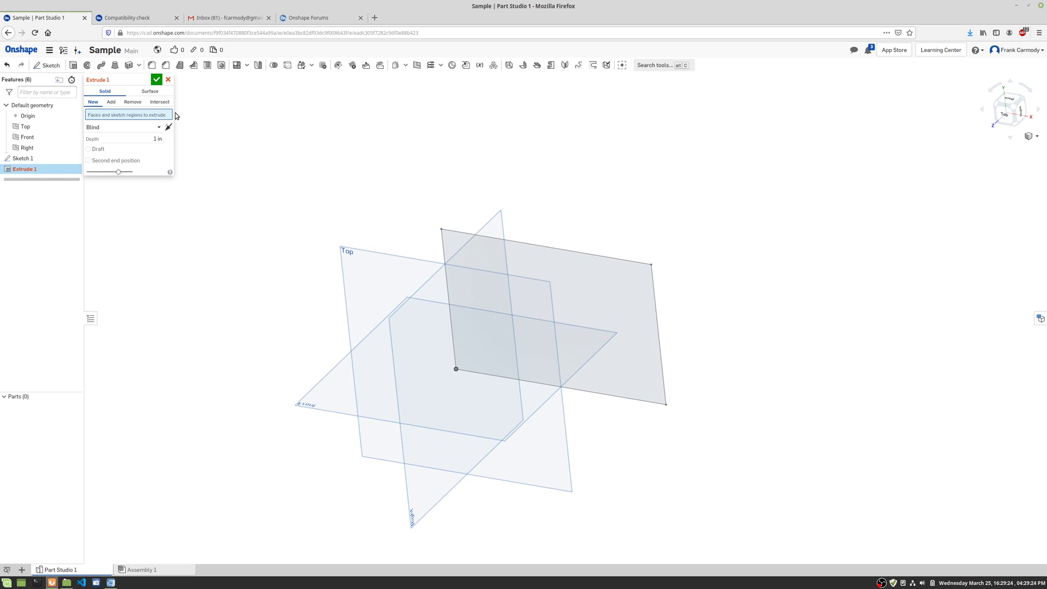
Step: Extrude the rectangular sketch region to a blind depth of 4 in
{"action": "left_click", "coordinate": [565, 271]}
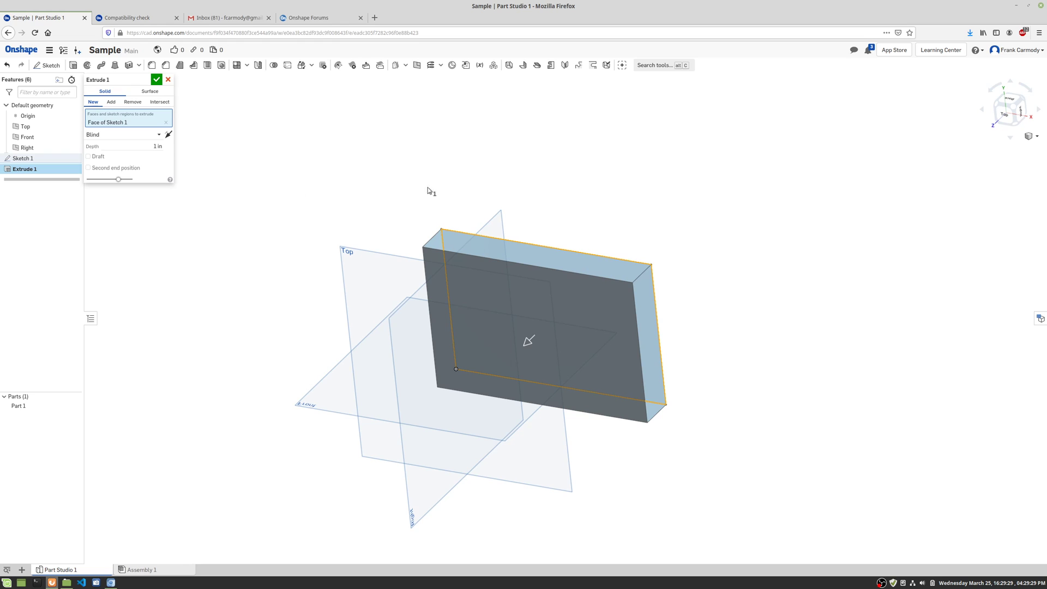
{"action": "left_click_drag", "start_coordinate": [529, 344], "coordinate": [493, 374]}
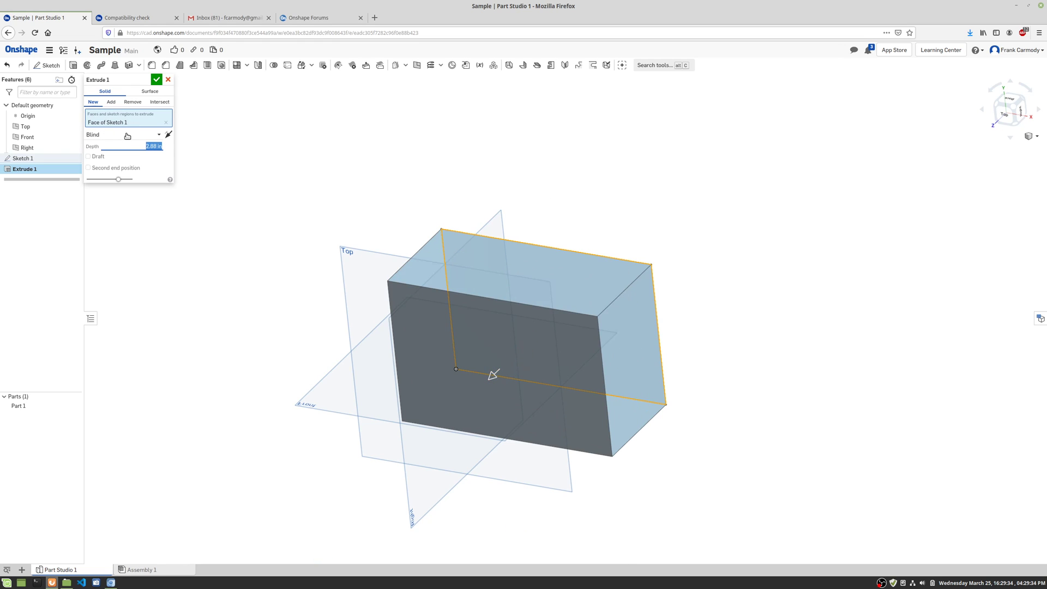
{"action": "left_click_drag", "start_coordinate": [146, 148], "coordinate": [157, 148]}
{"action": "type", "text": "4"}
{"action": "key", "text": "Return"}
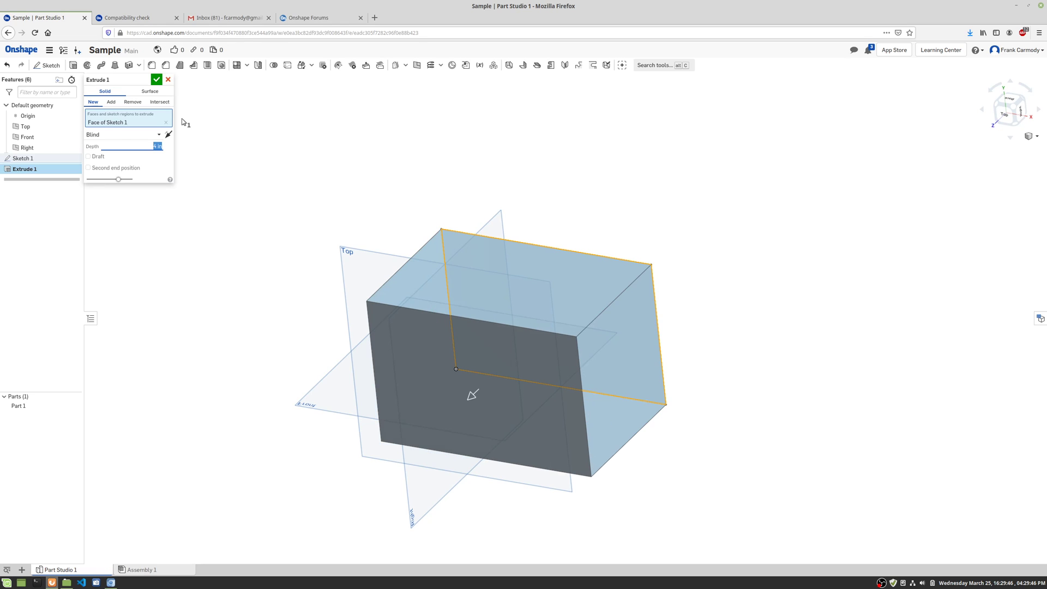
{"action": "left_click", "coordinate": [157, 81]}
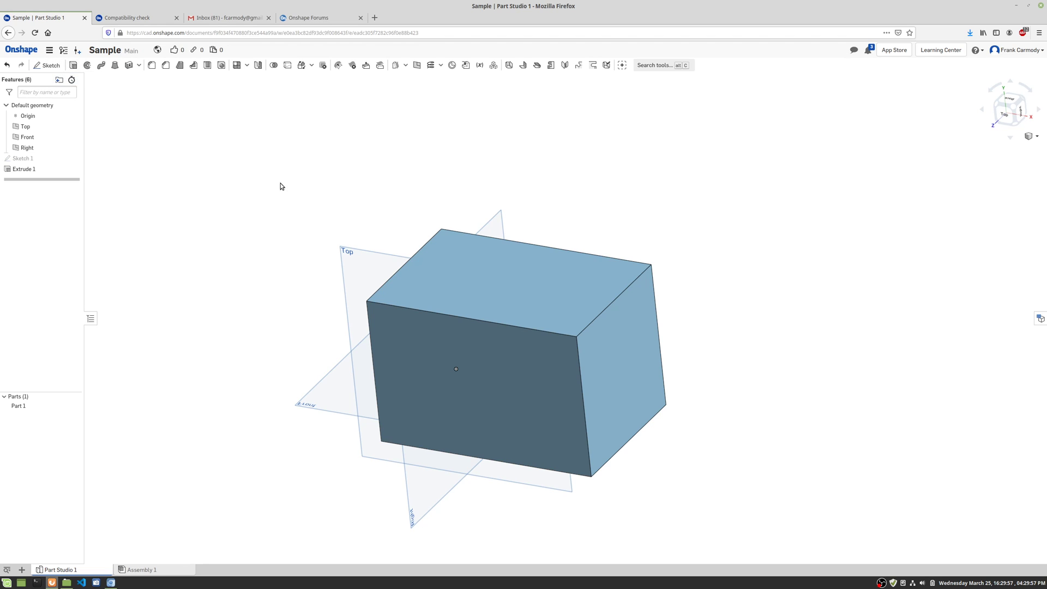
Step: Start a new sketch on the block's back face and hide the Right, Front and Top planes
{"action": "left_click", "coordinate": [50, 66]}
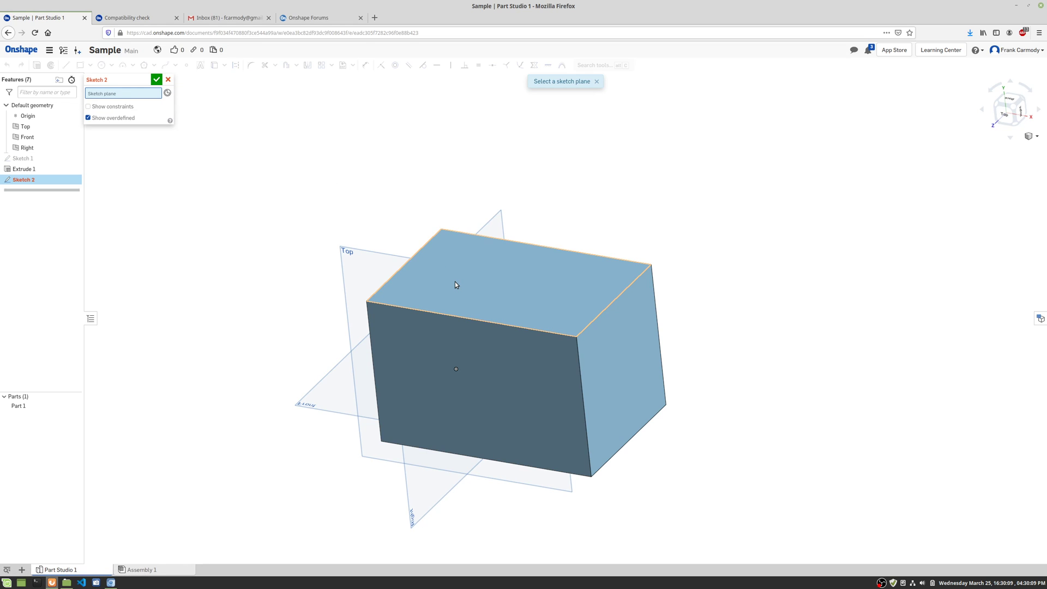
{"action": "left_click", "coordinate": [548, 288]}
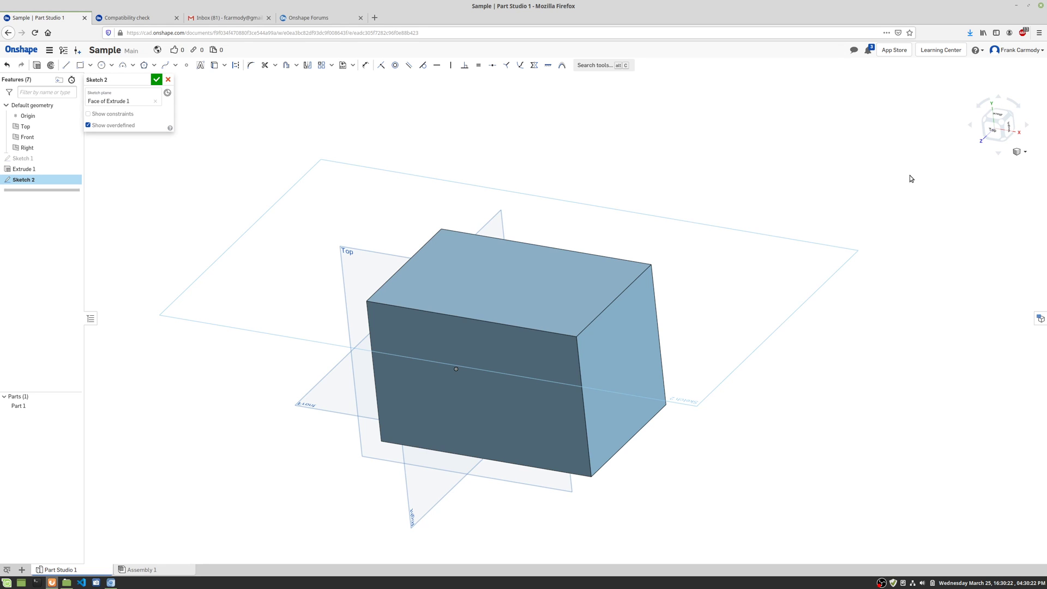
{"action": "mouse_move", "coordinate": [841, 182]}
{"action": "right_mouse_down"}
{"action": "mouse_move", "coordinate": [821, 159]}
{"action": "mouse_move", "coordinate": [847, 197]}
{"action": "mouse_move", "coordinate": [850, 154]}
{"action": "mouse_move", "coordinate": [816, 169]}
{"action": "mouse_move", "coordinate": [842, 191]}
{"action": "right_mouse_up"}
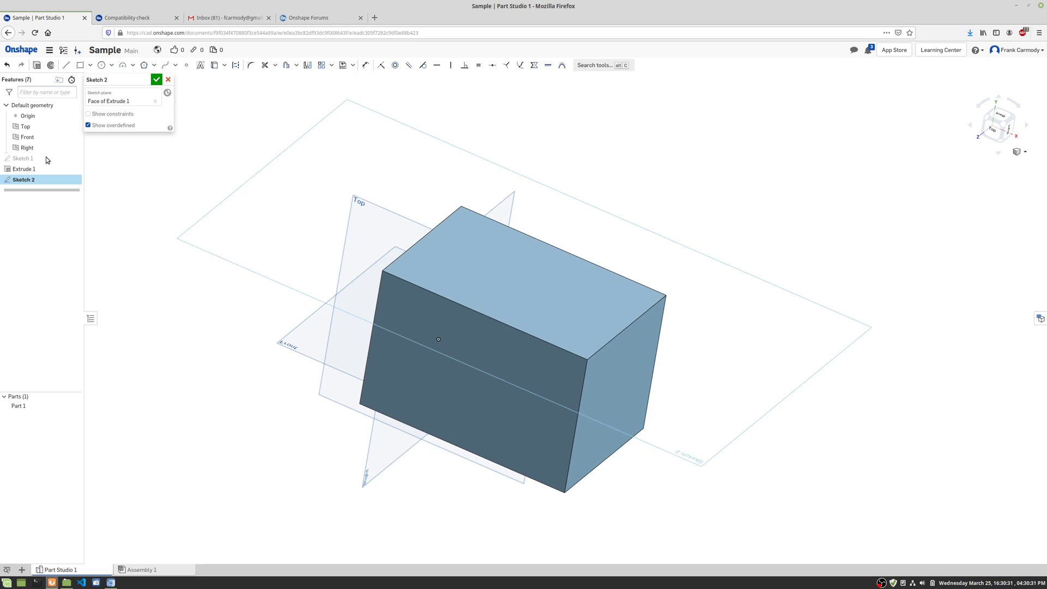
{"action": "left_click", "coordinate": [78, 148]}
{"action": "left_click", "coordinate": [78, 137]}
{"action": "left_click", "coordinate": [78, 126]}
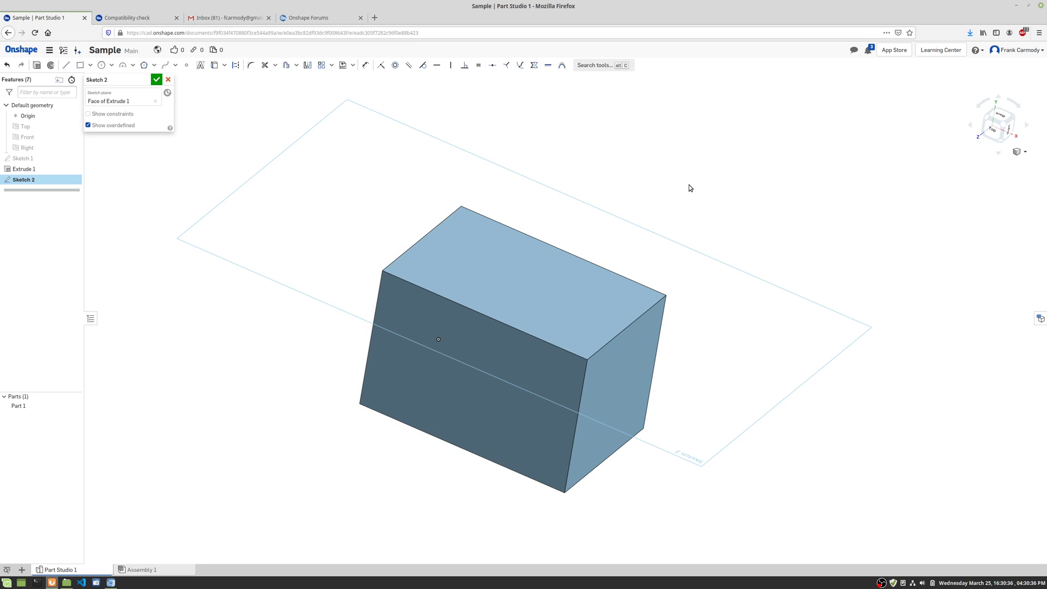
Step: Sketch a corner rectangle inside the back face, with its right side about 1.2 in from the face's right edge
{"action": "left_click", "coordinate": [1005, 120]}
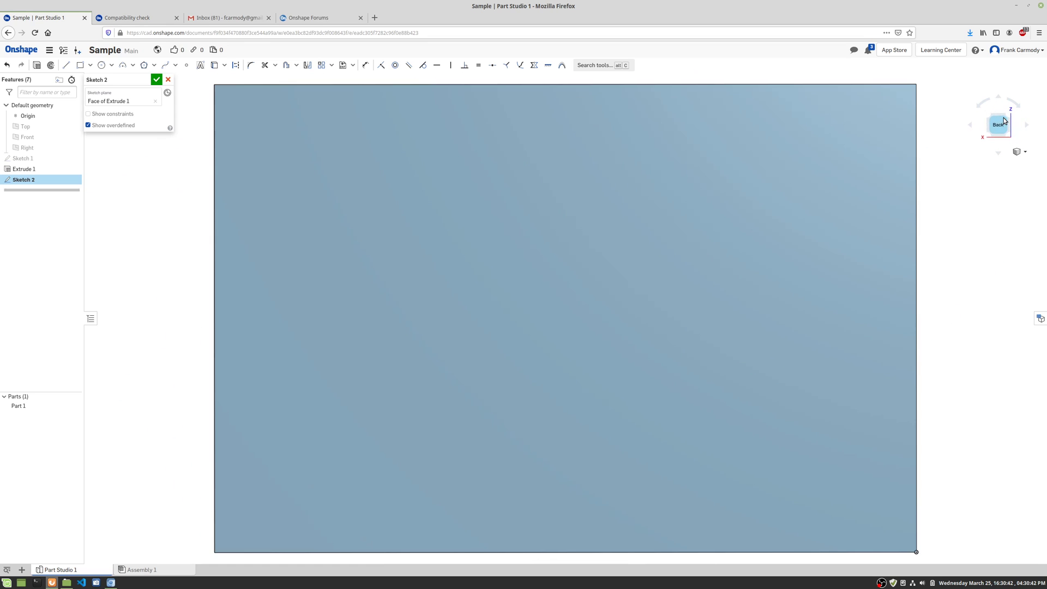
{"action": "scroll", "coordinate": [891, 210], "scroll_direction": "down", "scroll_amount": 3}
{"action": "scroll", "coordinate": [891, 211], "scroll_direction": "down", "scroll_amount": 3}
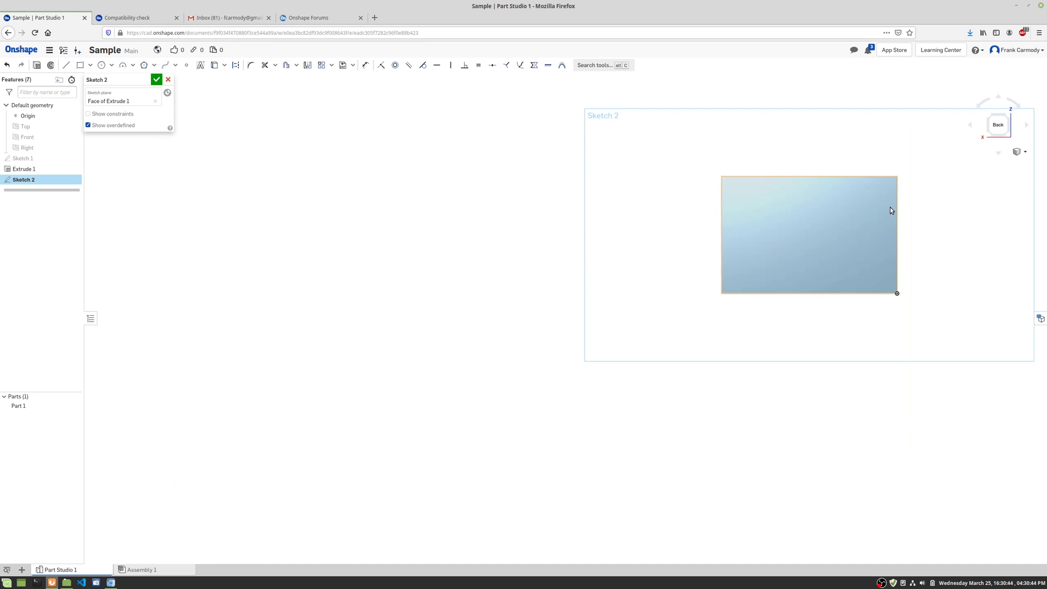
{"action": "mouse_move", "coordinate": [928, 215]}
{"action": "middle_mouse_down"}
{"action": "mouse_move", "coordinate": [753, 227]}
{"action": "mouse_move", "coordinate": [645, 260]}
{"action": "middle_mouse_up"}
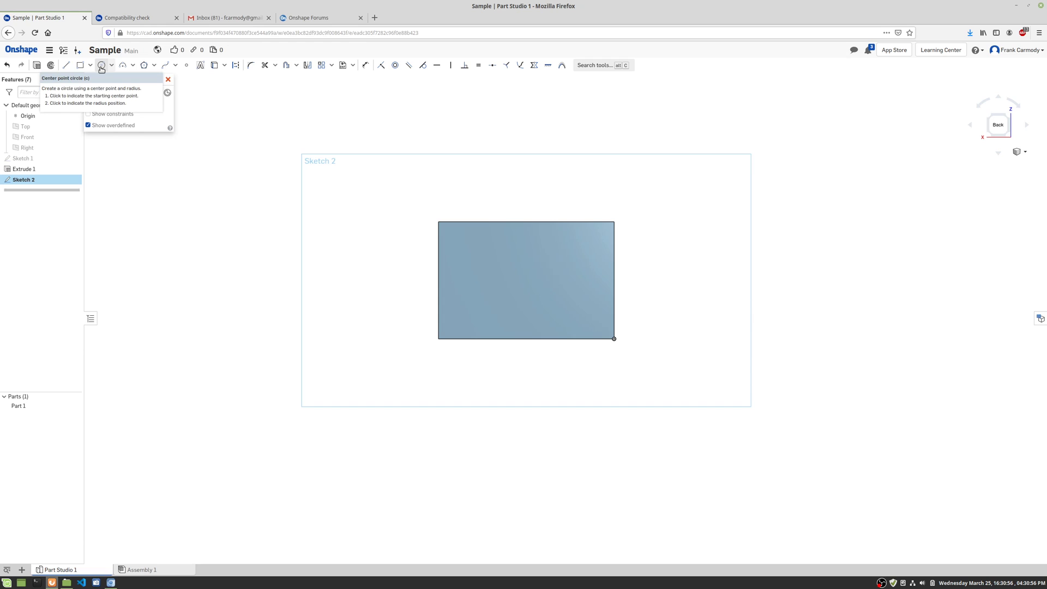
{"action": "left_click", "coordinate": [100, 66]}
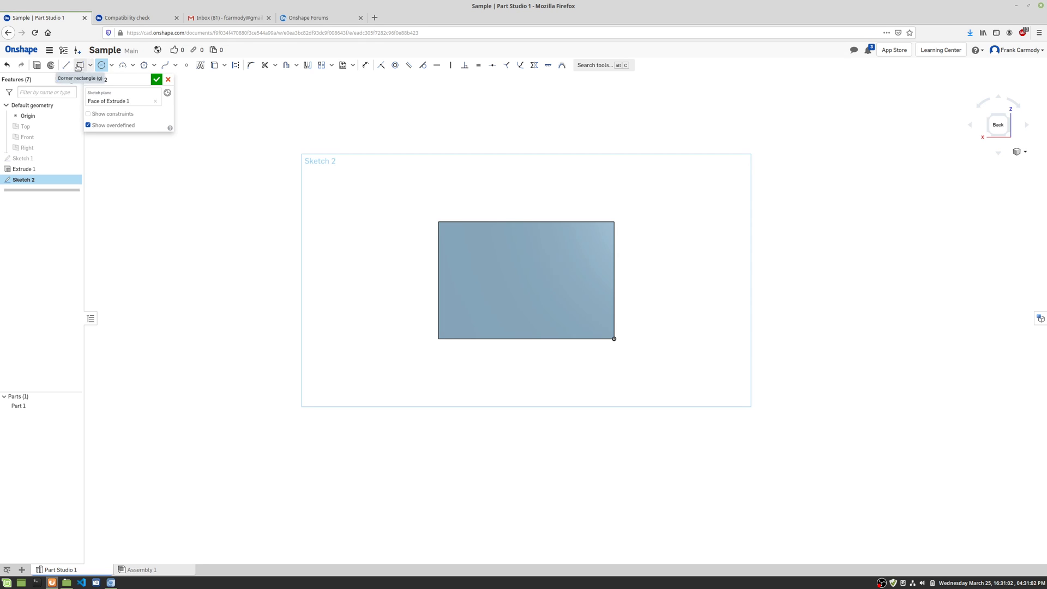
{"action": "left_click", "coordinate": [79, 66]}
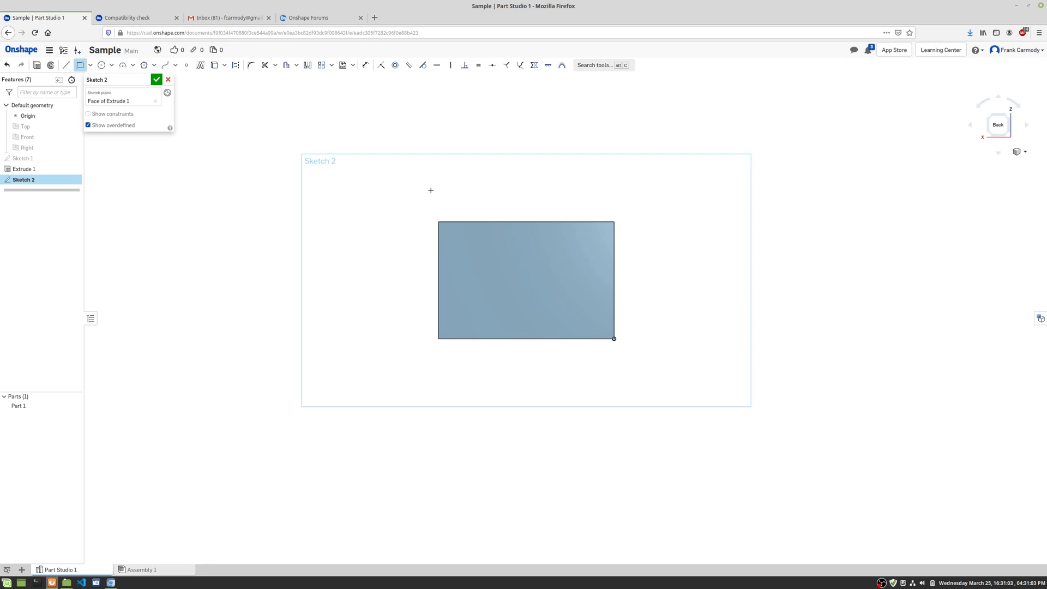
{"action": "left_click", "coordinate": [470, 245]}
{"action": "left_click", "coordinate": [580, 311]}
Step: Sketch a center point circle near the middle of the inner rectangle
{"action": "left_click", "coordinate": [102, 65]}
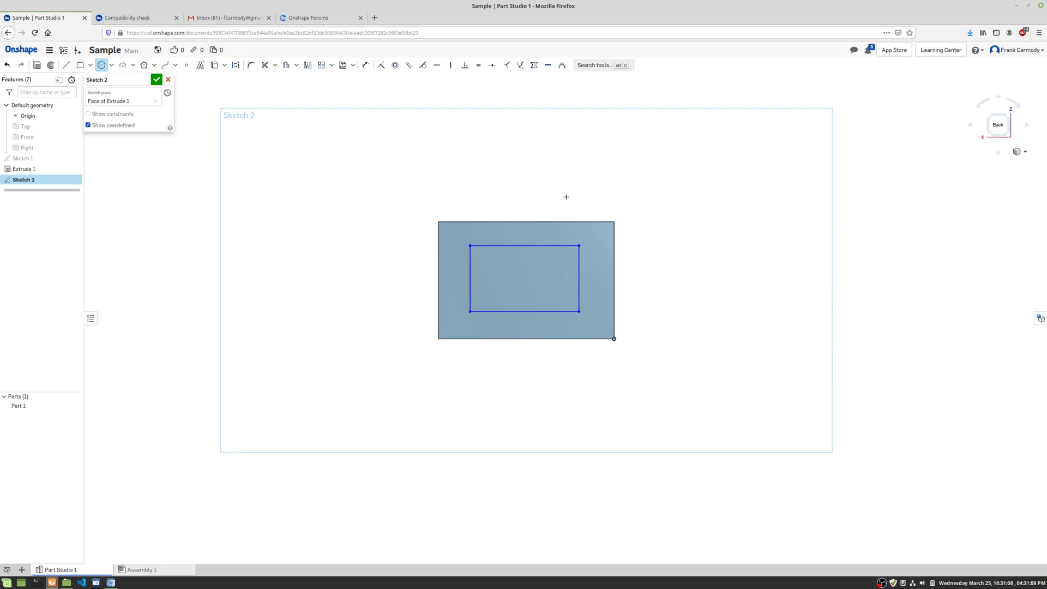
{"action": "left_click", "coordinate": [527, 282]}
{"action": "left_click", "coordinate": [103, 68]}
{"action": "left_click_drag", "start_coordinate": [518, 291], "coordinate": [525, 282]}
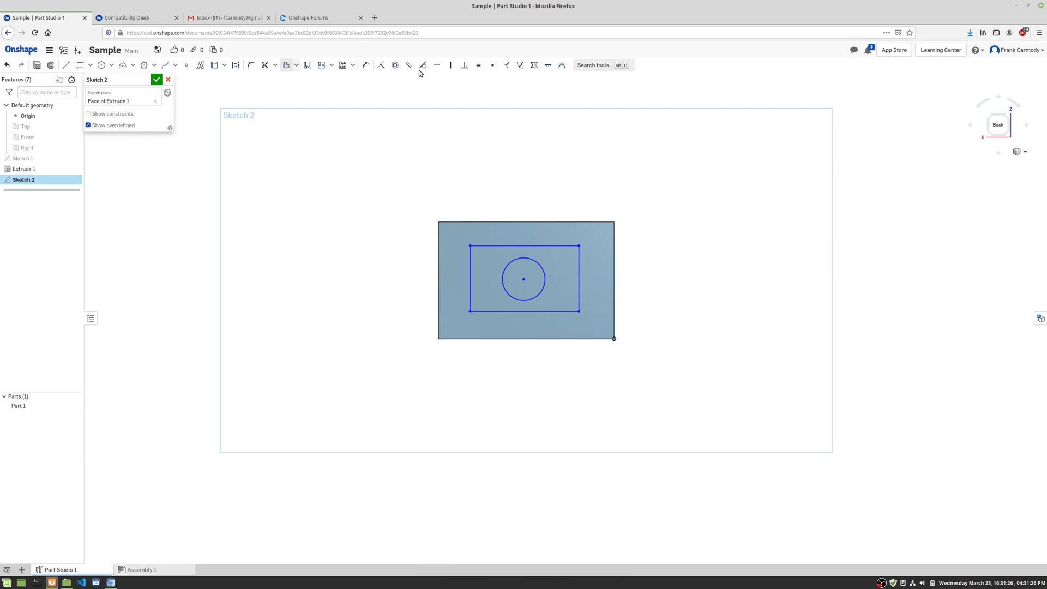
Step: Dimension the distance from the inner rectangle's right side to the face's right edge as 1 in
{"action": "left_click", "coordinate": [369, 74]}
{"action": "left_click", "coordinate": [580, 282]}
{"action": "left_click", "coordinate": [613, 284]}
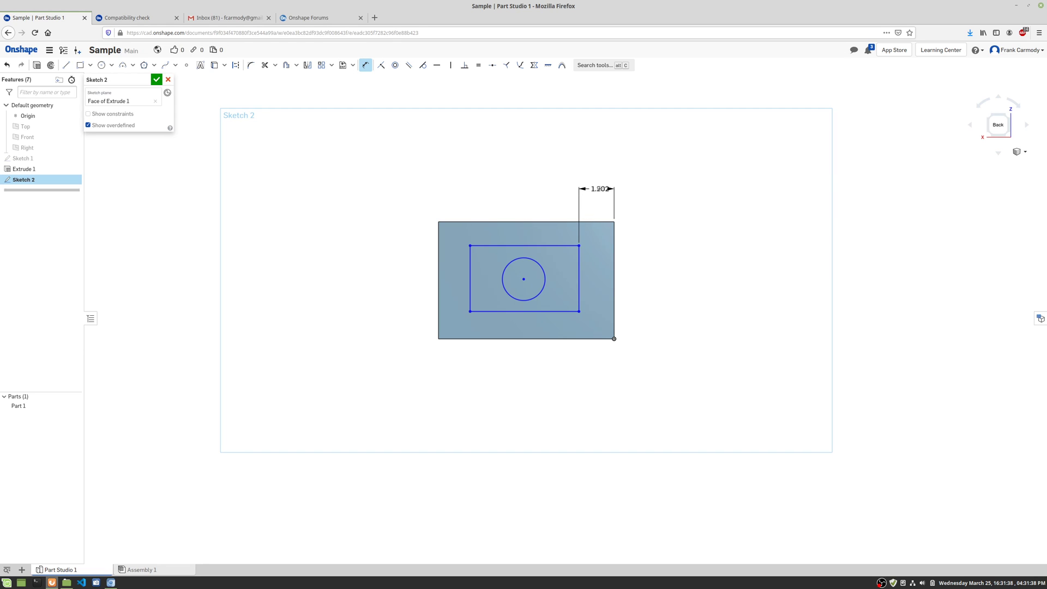
{"action": "left_click", "coordinate": [609, 172]}
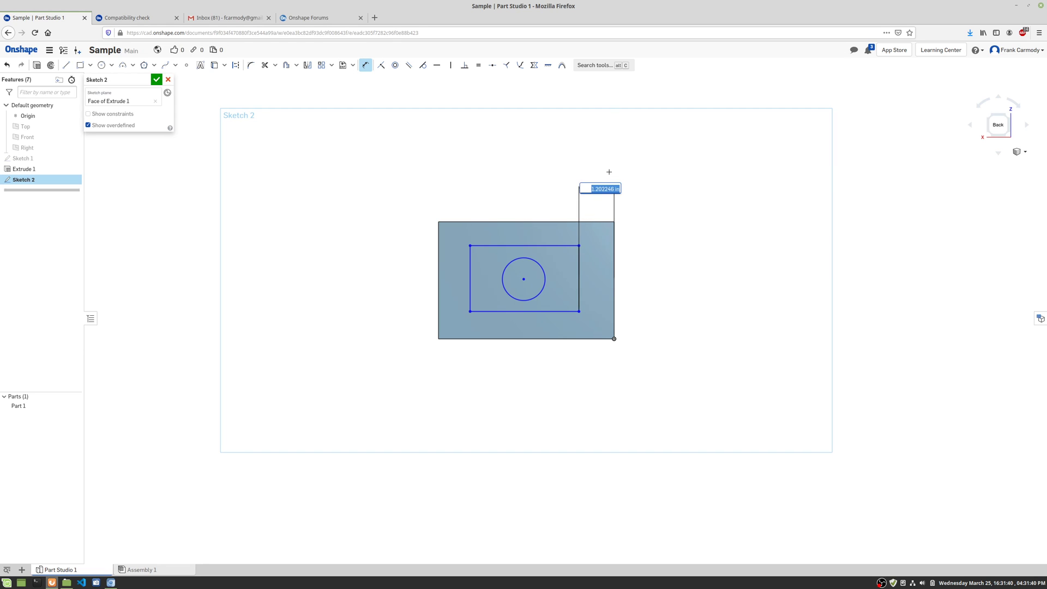
{"action": "type", "text": "1"}
{"action": "key", "text": "Return"}
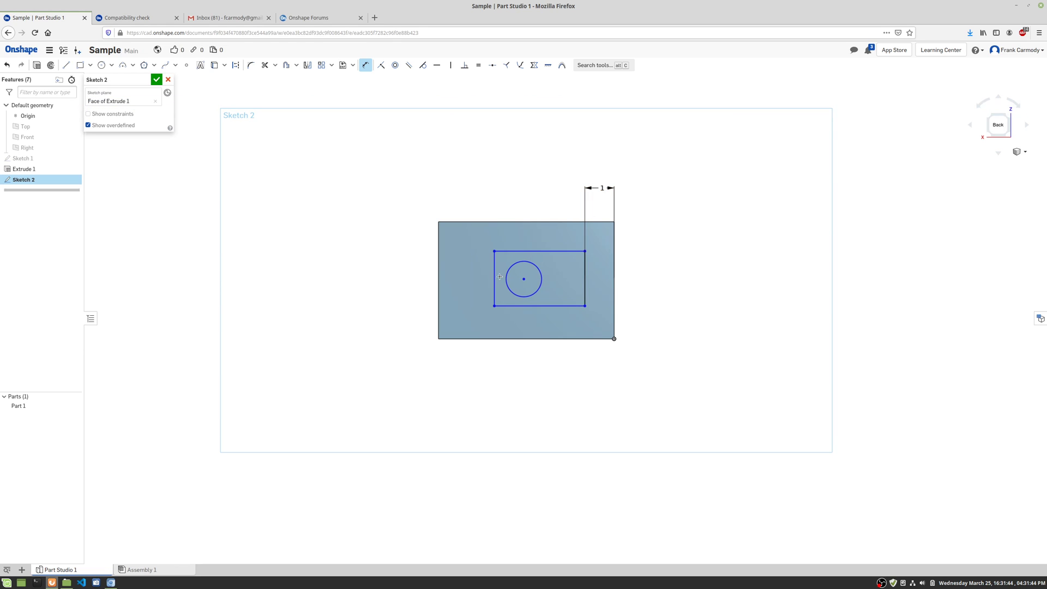
Step: Dimension the distance from the inner rectangle's left side to the face's left edge as 1 in
{"action": "left_click", "coordinate": [494, 279]}
{"action": "left_click", "coordinate": [439, 283]}
{"action": "left_click", "coordinate": [468, 197]}
{"action": "type", "text": "1"}
{"action": "key", "text": "Return"}
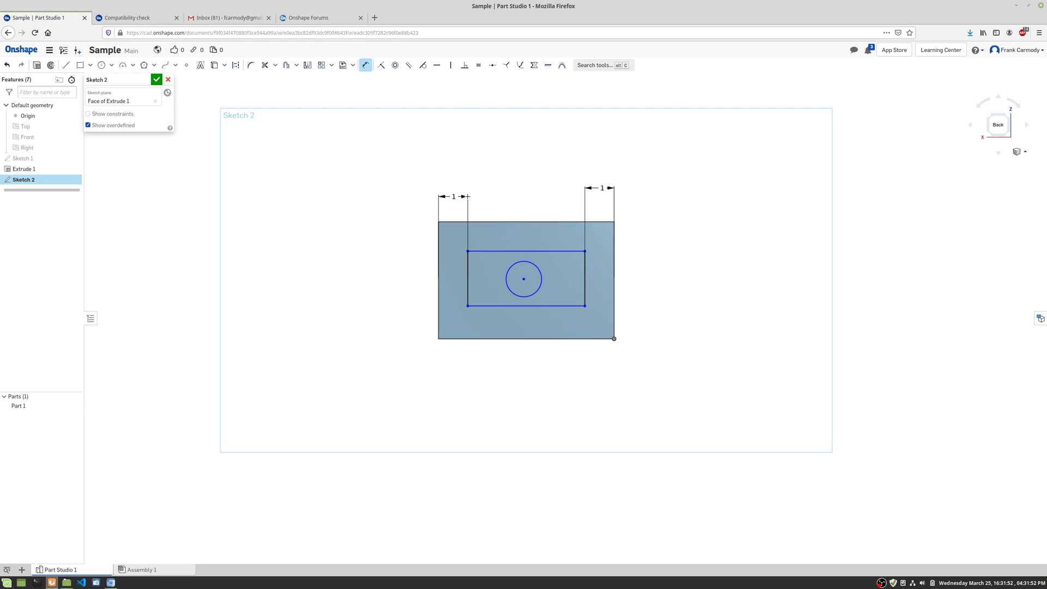
Step: Dimension the distance from the inner rectangle's top side to the face's top edge as 1 in
{"action": "left_click", "coordinate": [533, 252]}
{"action": "left_click", "coordinate": [544, 222]}
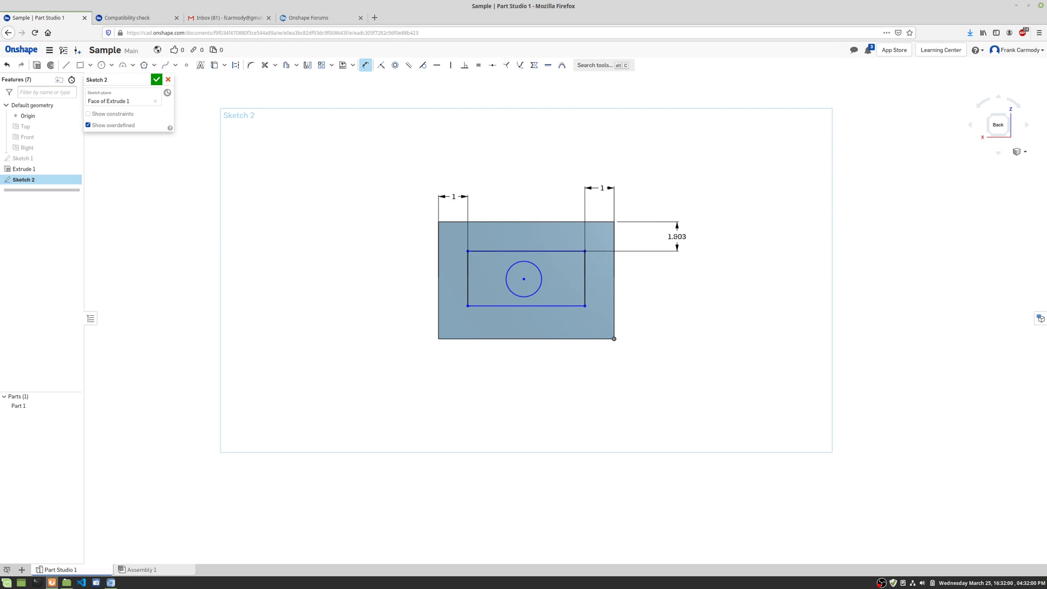
{"action": "left_click", "coordinate": [676, 236]}
{"action": "type", "text": "1"}
{"action": "key", "text": "Return"}
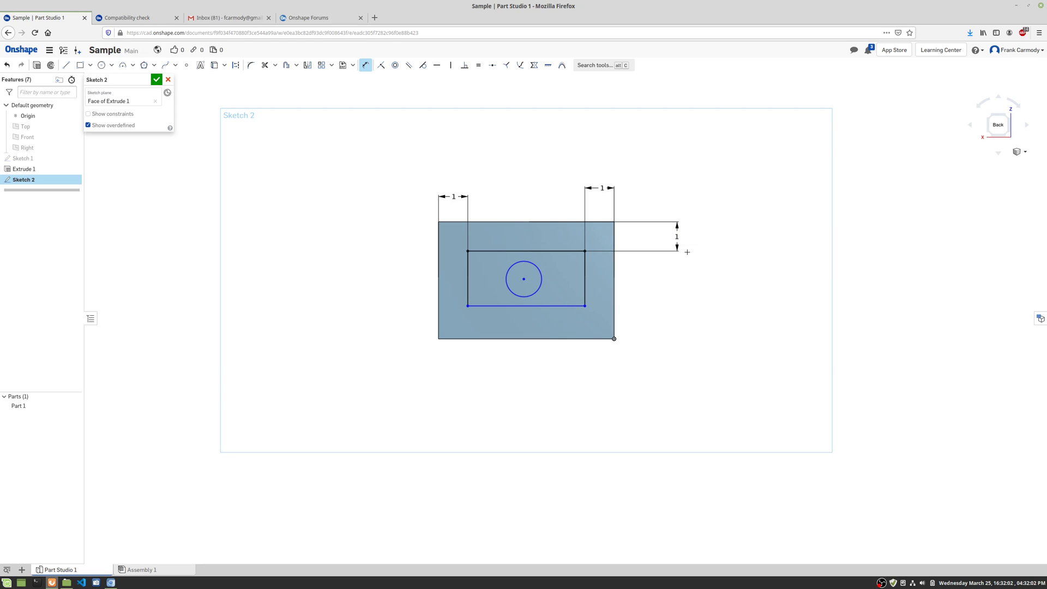
Step: Dimension the distance from the inner rectangle's bottom side to the face's bottom edge as 1 in
{"action": "left_click", "coordinate": [545, 338]}
{"action": "left_click", "coordinate": [658, 324]}
{"action": "type", "text": "1"}
{"action": "key", "text": "Return"}
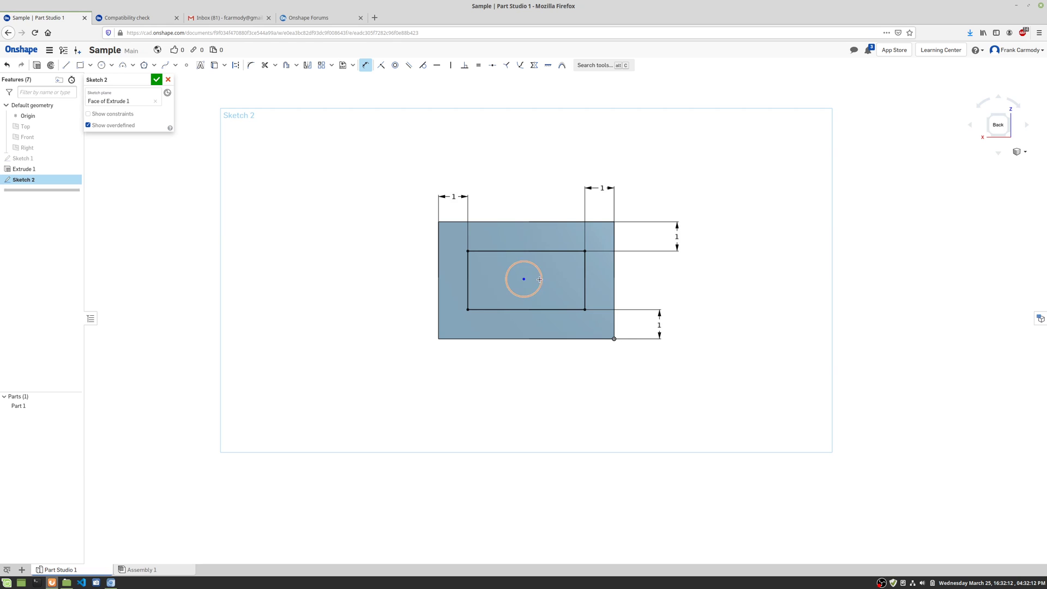
Step: Try to dimension the horizontal distance from the circle's edge to the inner rectangle's right side, and undo it
{"action": "left_click", "coordinate": [542, 280]}
{"action": "left_click", "coordinate": [572, 250]}
{"action": "left_click", "coordinate": [567, 187]}
{"action": "key", "text": "Return"}
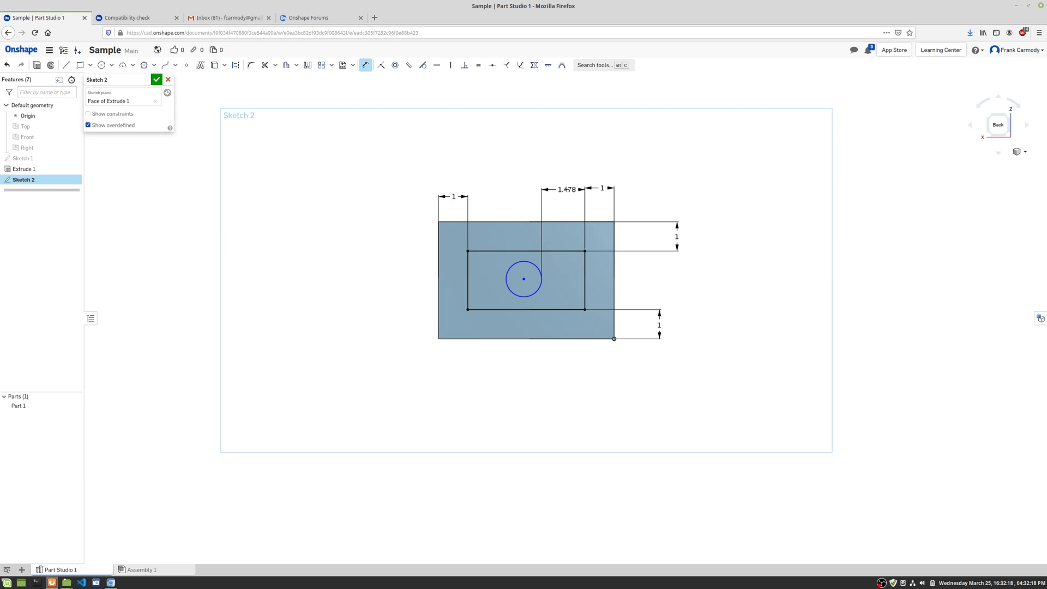
{"action": "key", "text": "ctrl+z"}
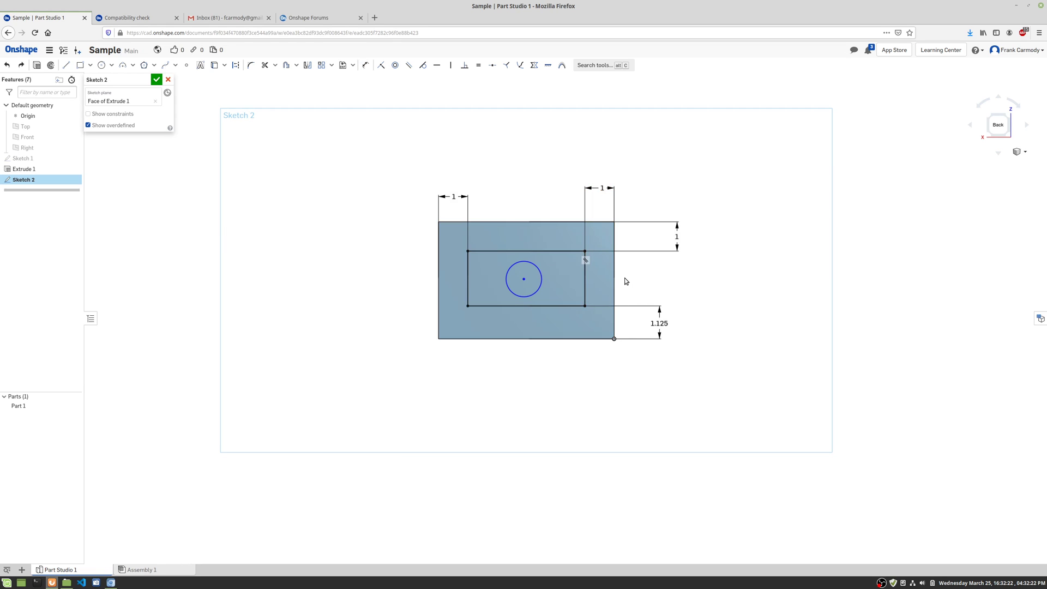
{"action": "key", "text": "d"}
{"action": "left_click", "coordinate": [523, 279]}
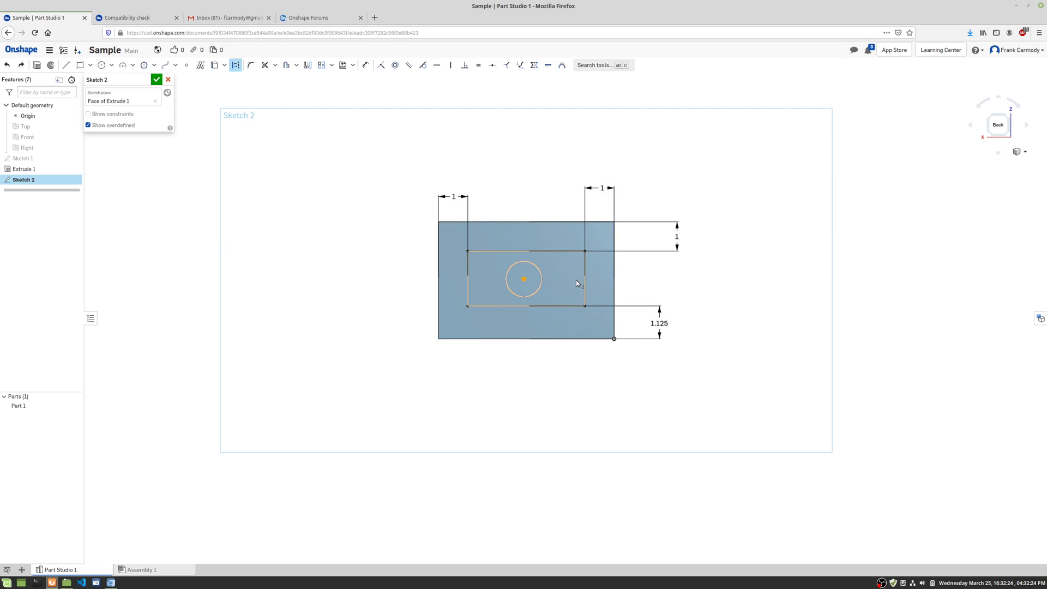
{"action": "left_click", "coordinate": [615, 280]}
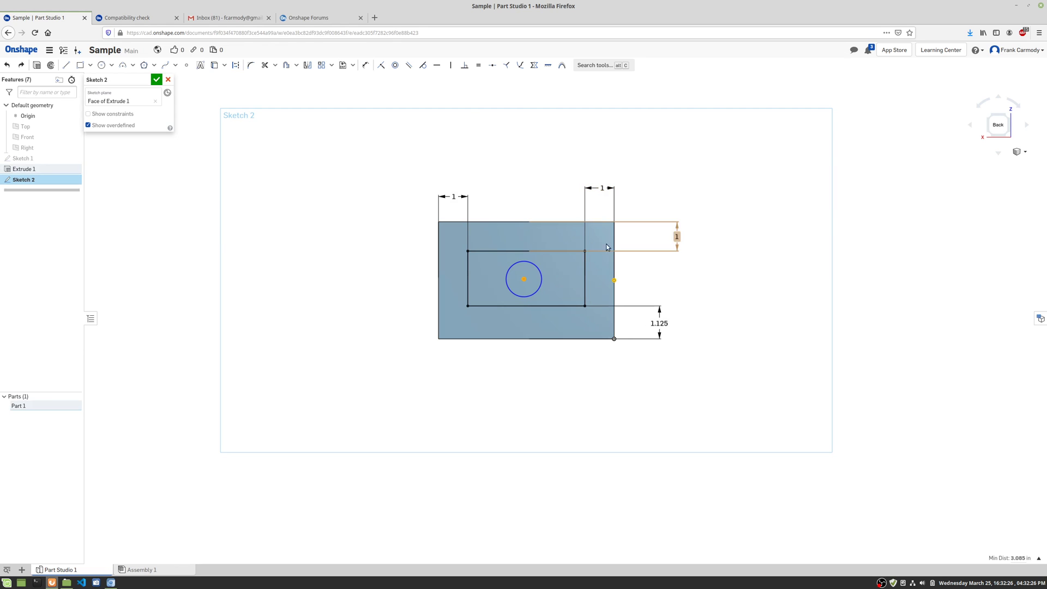
{"action": "key", "text": "ctrl+z"}
{"action": "key", "text": "ctrl+z"}
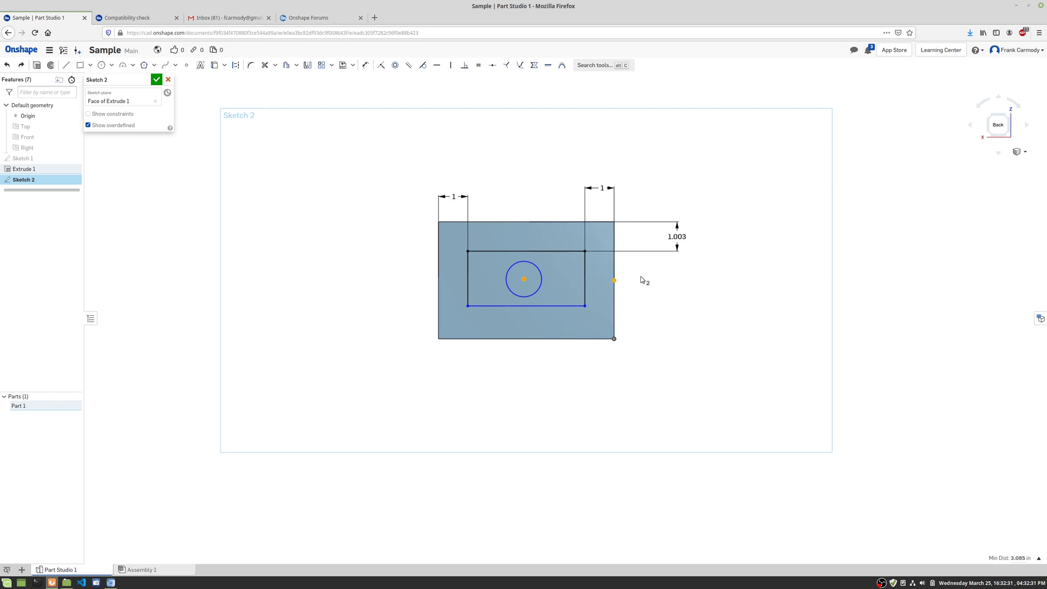
{"action": "key", "text": "ctrl+y"}
{"action": "key", "text": "ctrl+y"}
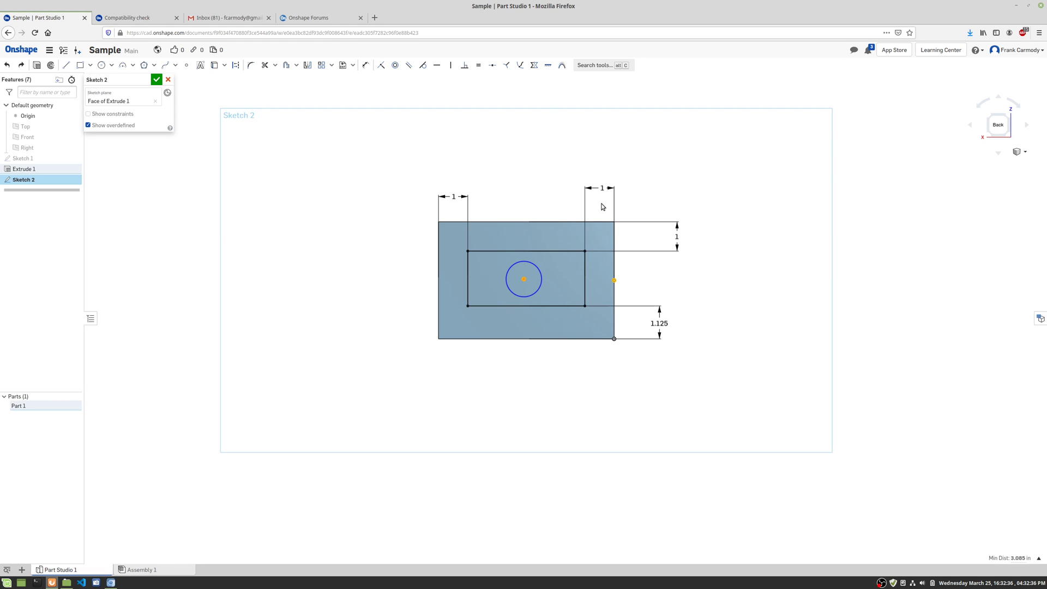
{"action": "right_click", "coordinate": [526, 164]}
{"action": "left_click", "coordinate": [621, 262]}
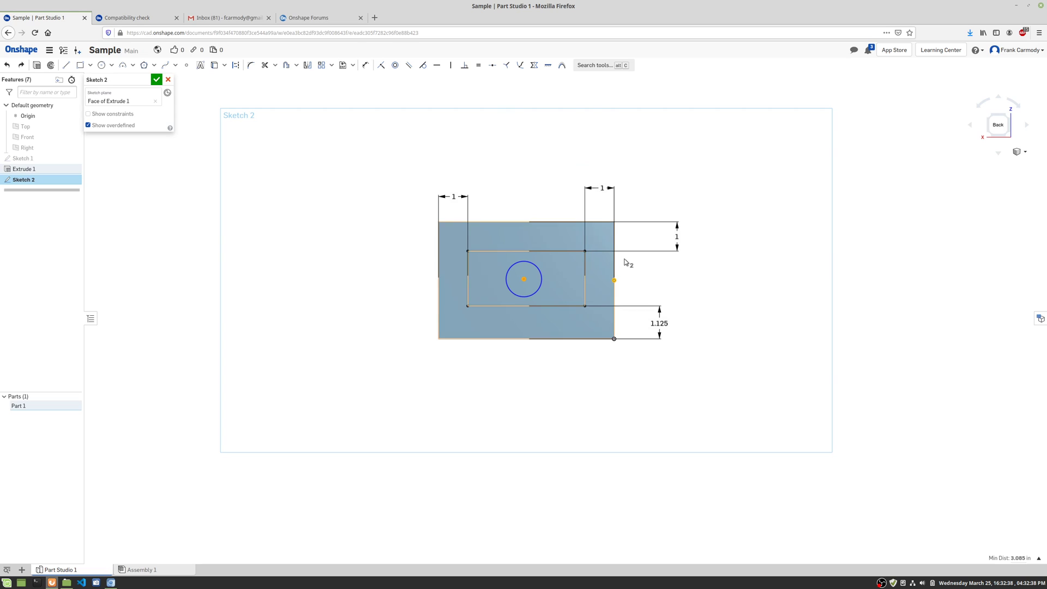
{"action": "left_click", "coordinate": [544, 278]}
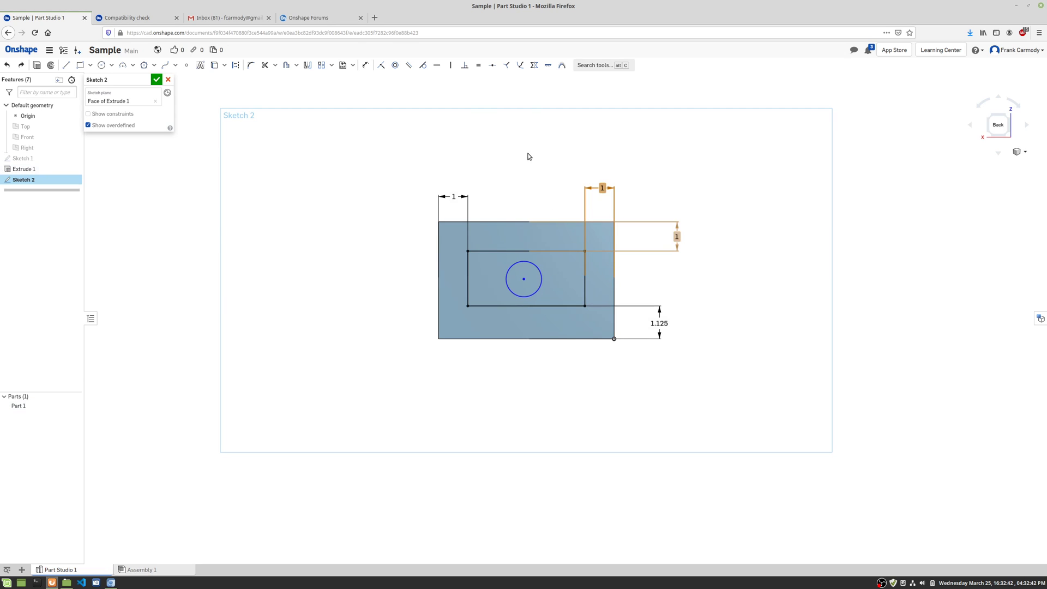
{"action": "left_click", "coordinate": [542, 279]}
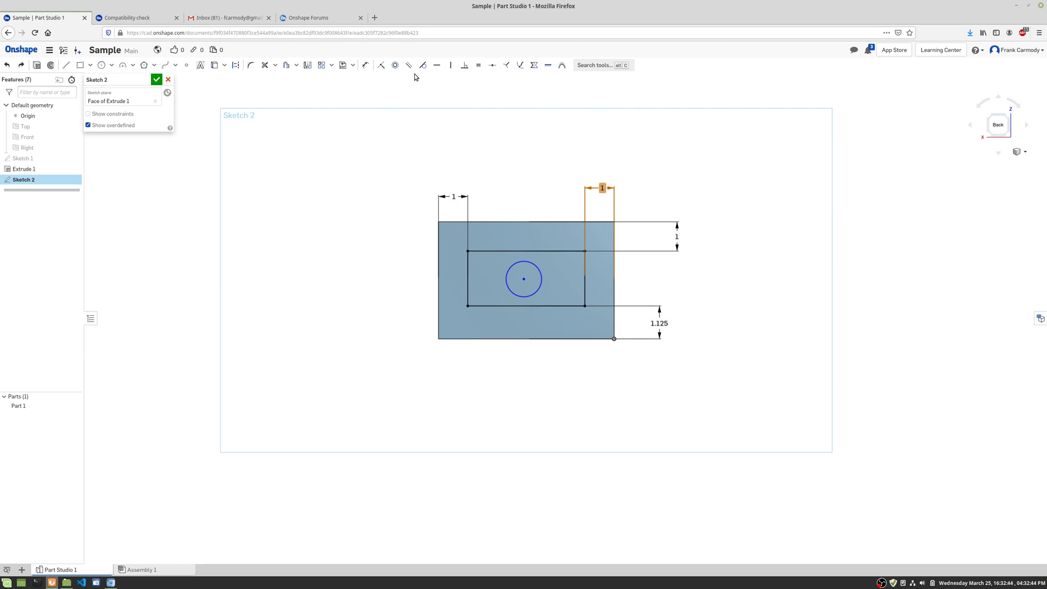
Step: Dimension the horizontal distance from the circle's center to the face's right edge as 3 in
{"action": "left_click", "coordinate": [366, 65]}
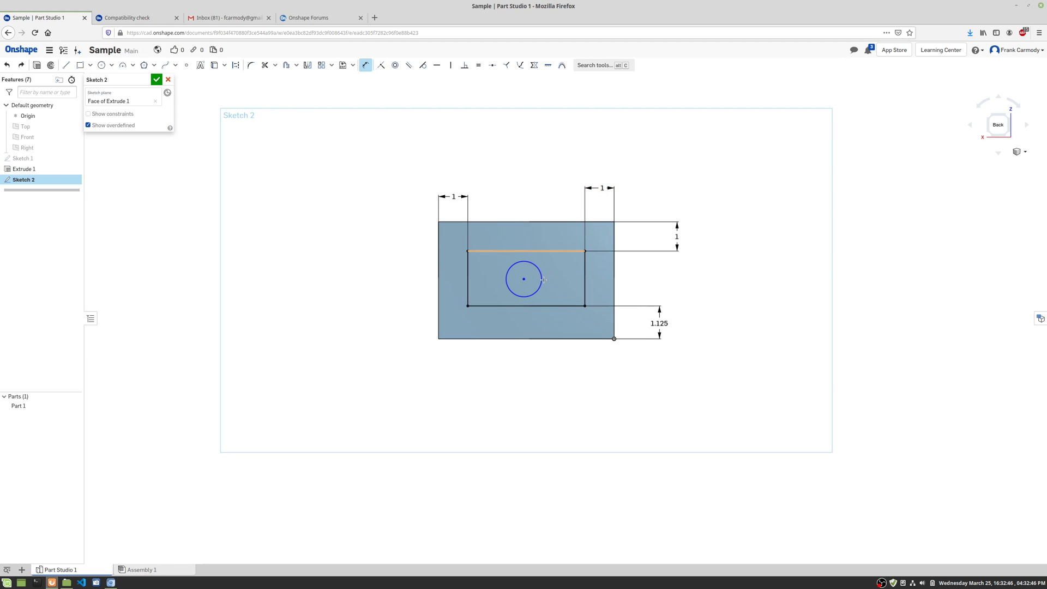
{"action": "left_click", "coordinate": [524, 279]}
{"action": "left_click", "coordinate": [614, 280]}
{"action": "left_click", "coordinate": [557, 231]}
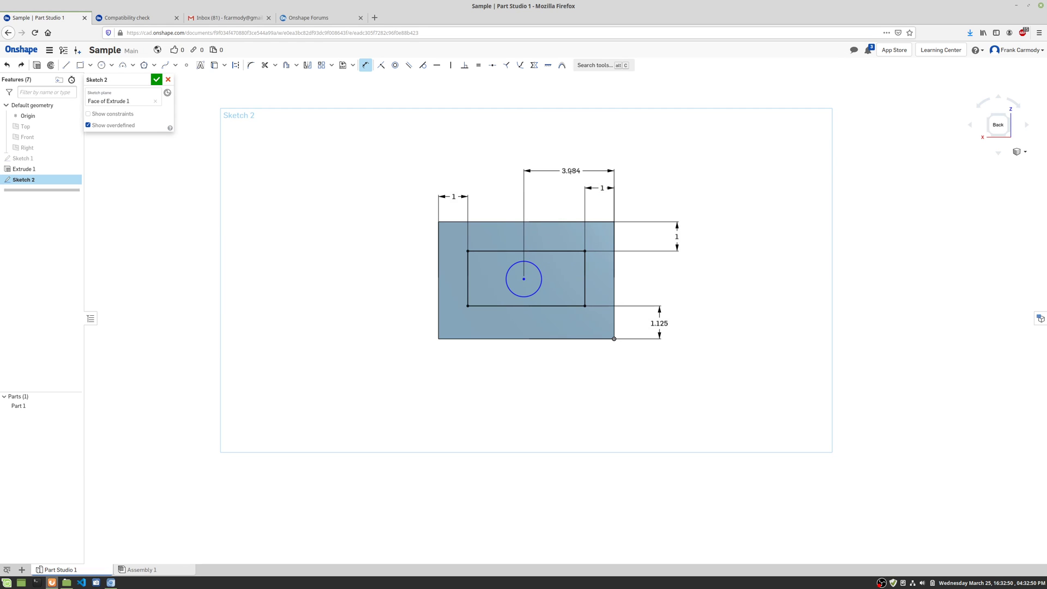
{"action": "left_click", "coordinate": [574, 152]}
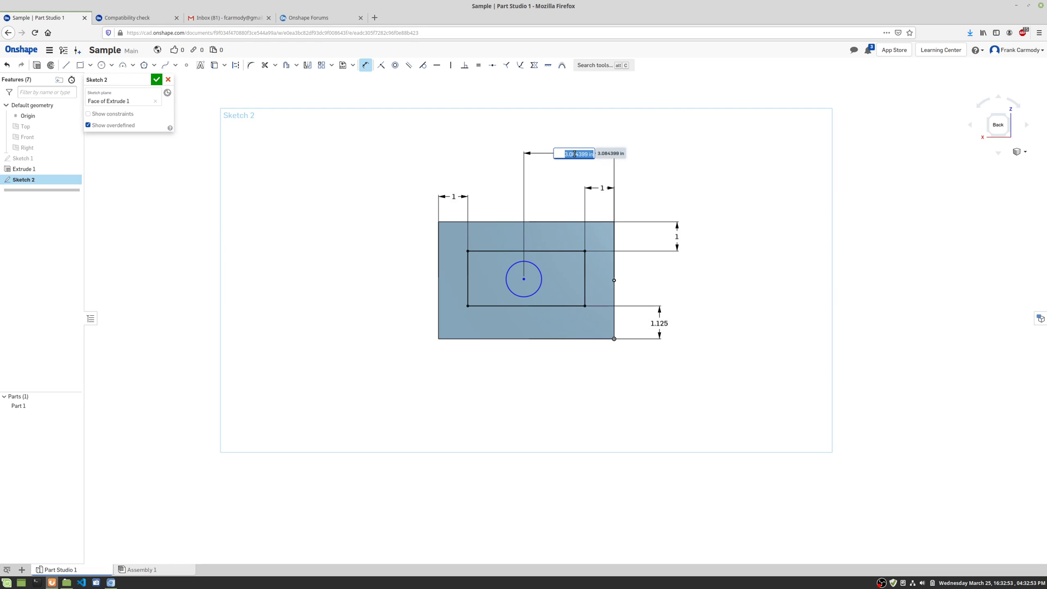
{"action": "type", "text": "3"}
{"action": "key", "text": "Return"}
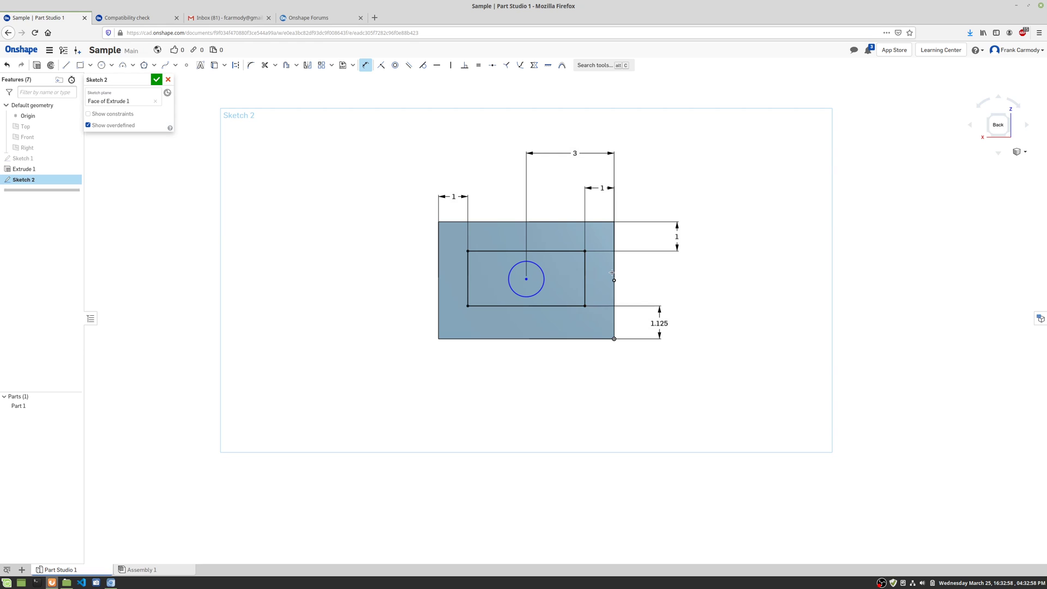
Step: Dimension the vertical distance from the circle's center to the face's top edge as 2 in
{"action": "left_click", "coordinate": [544, 223]}
{"action": "left_click", "coordinate": [526, 279]}
{"action": "left_click", "coordinate": [403, 233]}
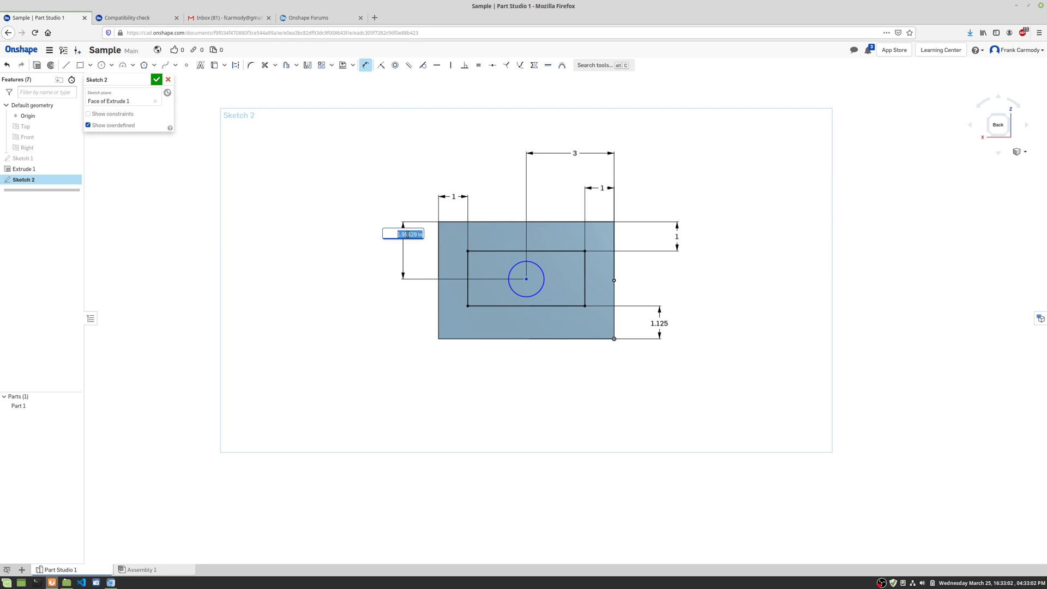
{"action": "type", "text": "2"}
{"action": "key", "text": "Return"}
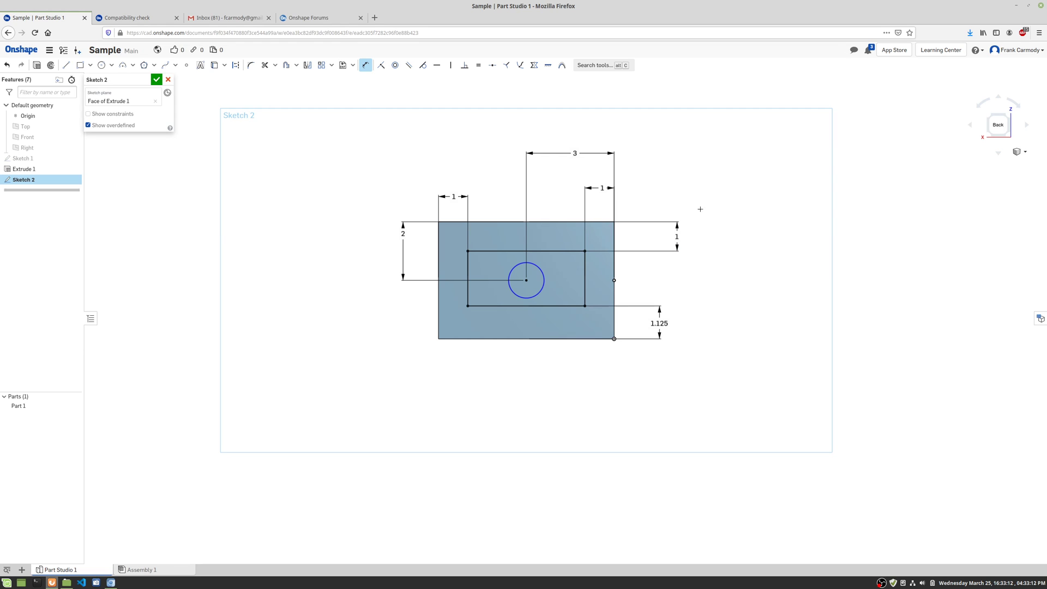
Step: Set the circle's diameter to 1 in and finish the sketch
{"action": "left_click", "coordinate": [514, 268]}
{"action": "right_click", "coordinate": [508, 196]}
{"action": "left_click", "coordinate": [483, 168]}
{"action": "type", "text": "1"}
{"action": "key", "text": "Return"}
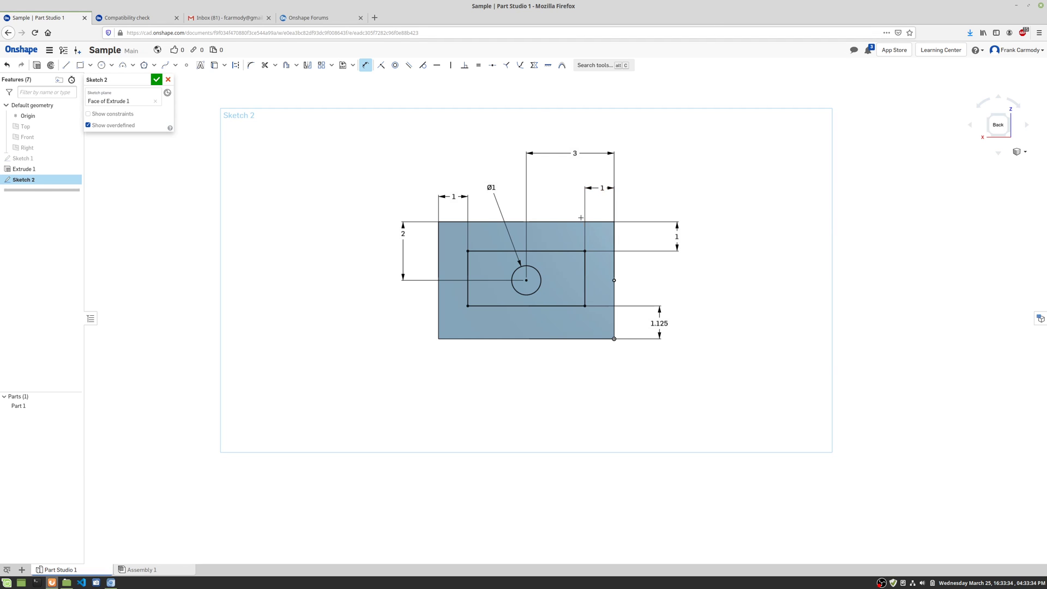
{"action": "left_click", "coordinate": [156, 81]}
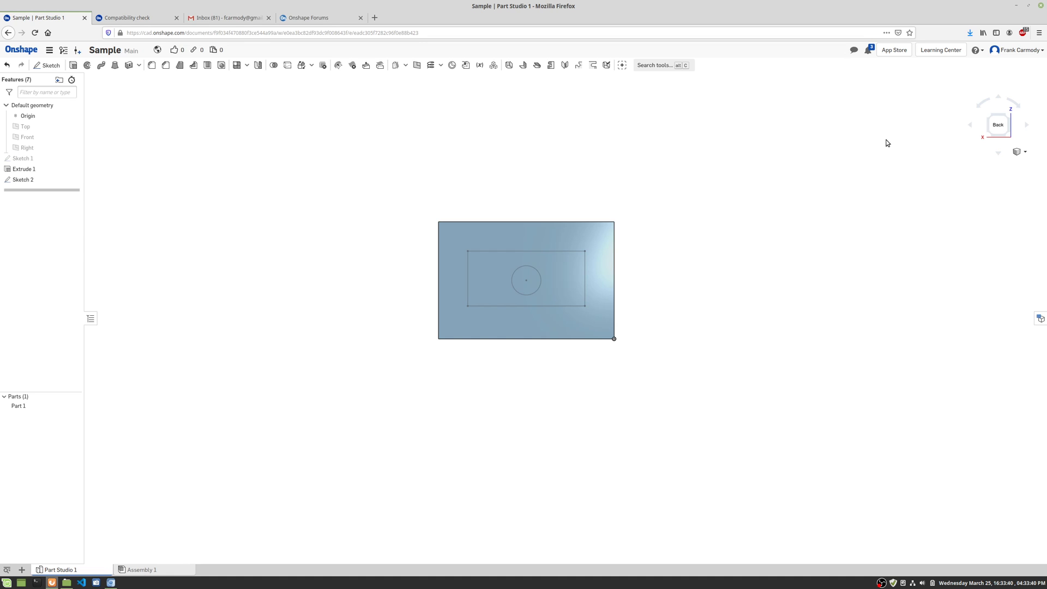
Step: Cut the region between the inner rectangle and the circle 2 in deep into the block with a blind Extrude in Remove mode
{"action": "mouse_move", "coordinate": [883, 150]}
{"action": "right_mouse_down"}
{"action": "mouse_move", "coordinate": [848, 173]}
{"action": "mouse_move", "coordinate": [792, 181]}
{"action": "mouse_move", "coordinate": [877, 173]}
{"action": "mouse_move", "coordinate": [892, 152]}
{"action": "right_mouse_up"}
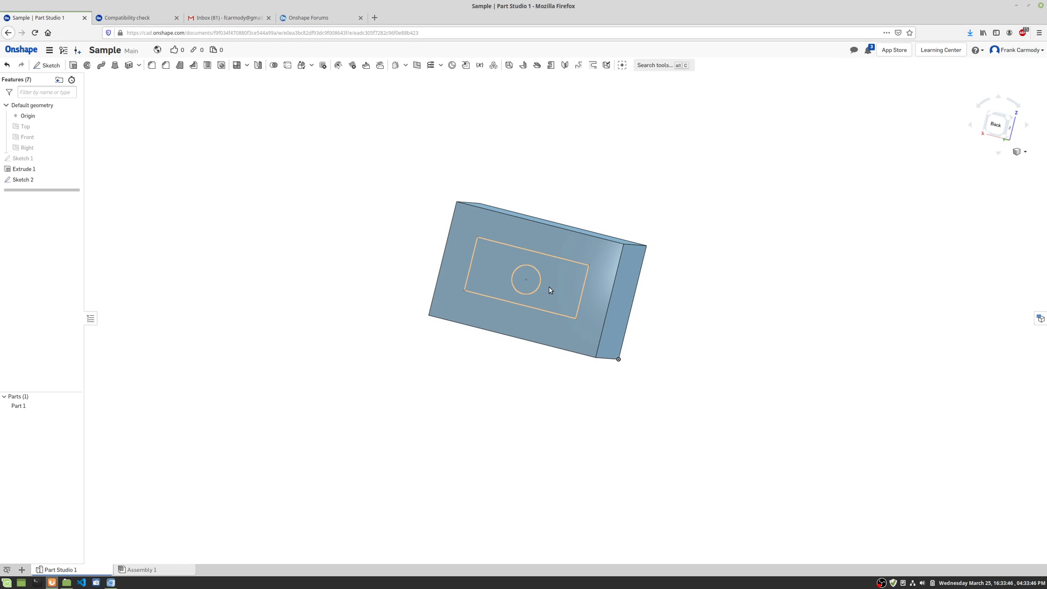
{"action": "left_click", "coordinate": [73, 65]}
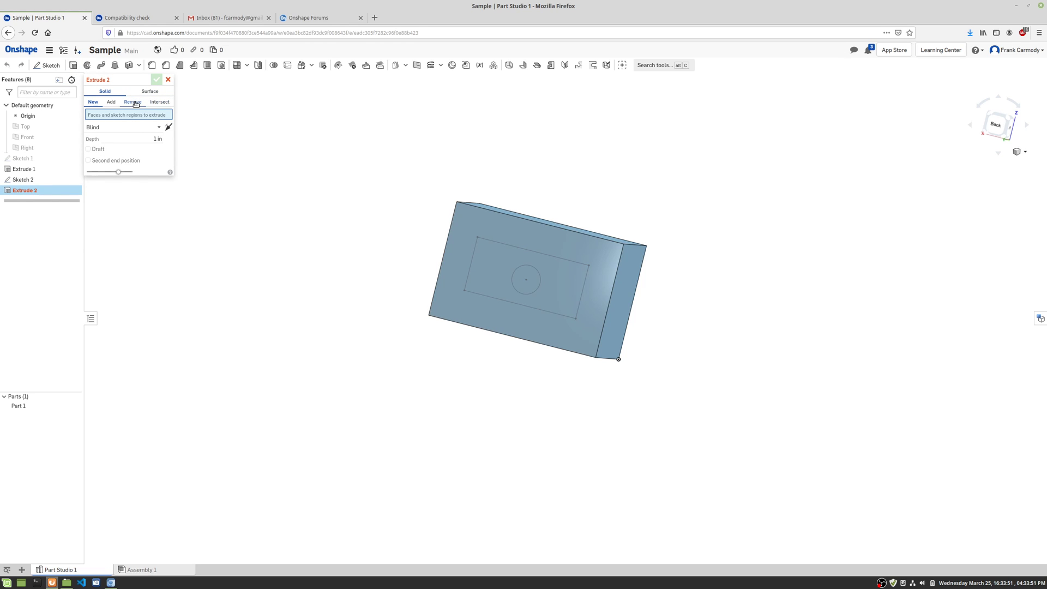
{"action": "left_click", "coordinate": [135, 103]}
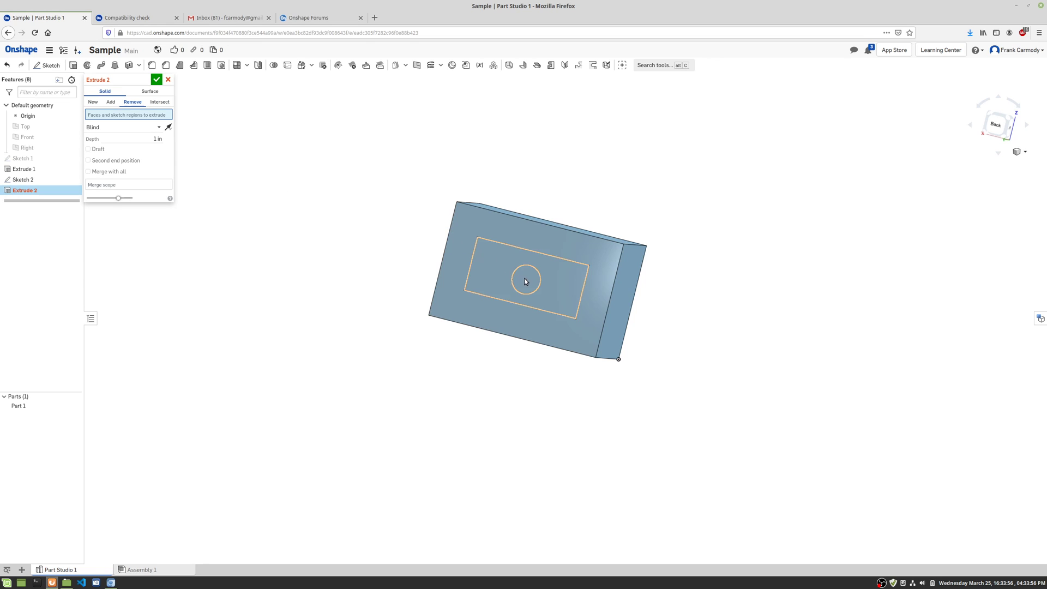
{"action": "left_click", "coordinate": [497, 270]}
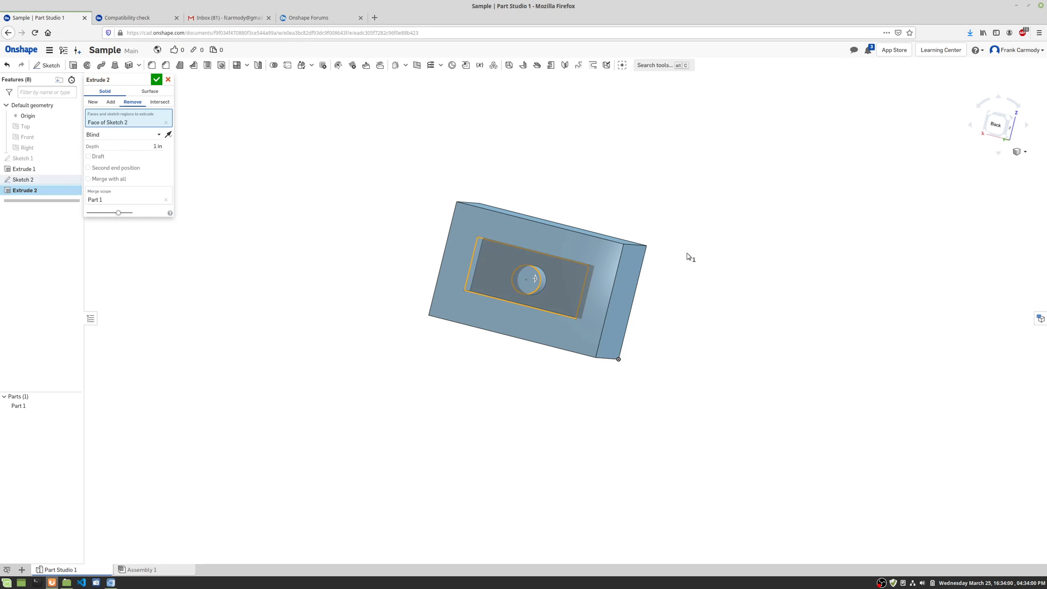
{"action": "right_click_drag", "start_coordinate": [687, 257], "coordinate": [627, 294]}
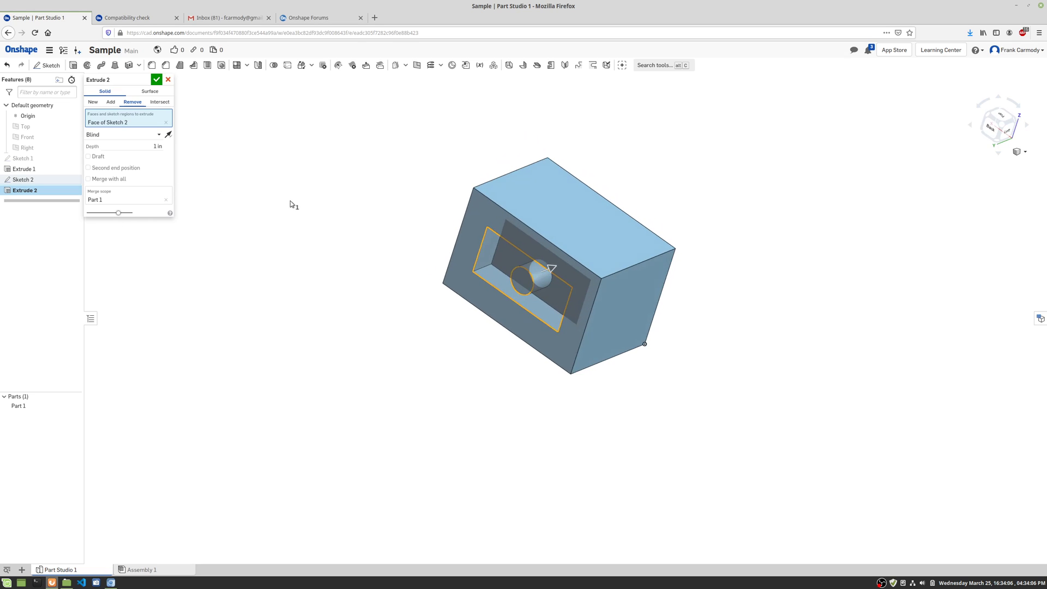
{"action": "left_click", "coordinate": [156, 146]}
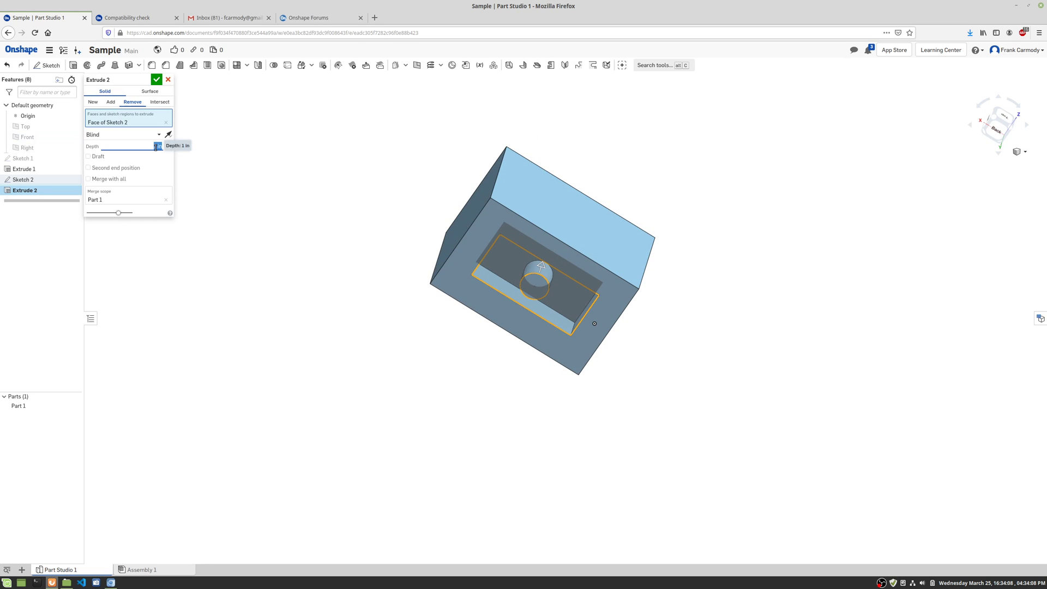
{"action": "left_click", "coordinate": [156, 146]}
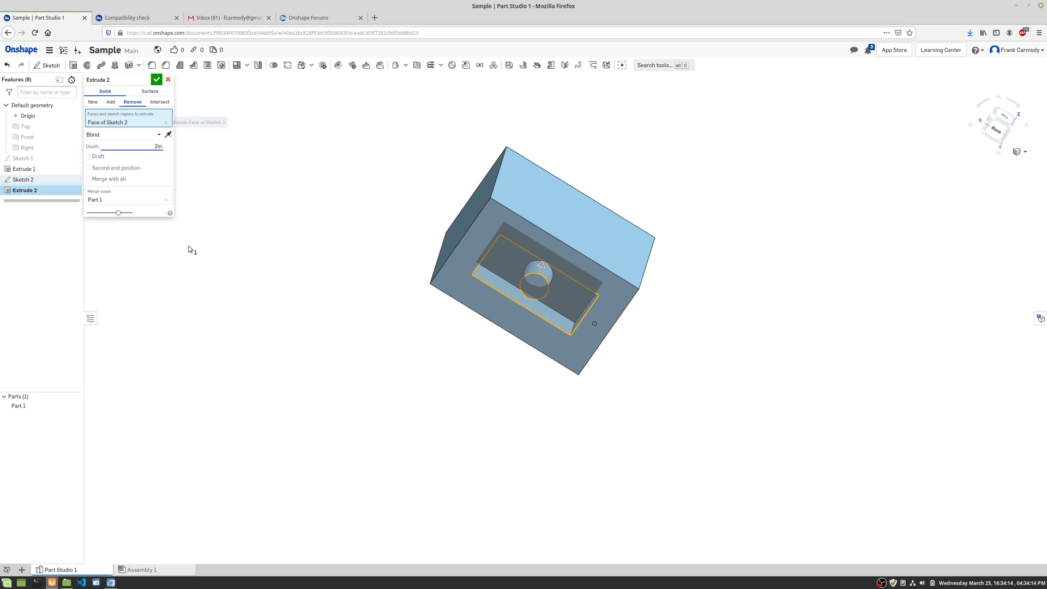
{"action": "key", "text": "Return"}
{"action": "right_click_drag", "start_coordinate": [922, 210], "coordinate": [600, 182]}
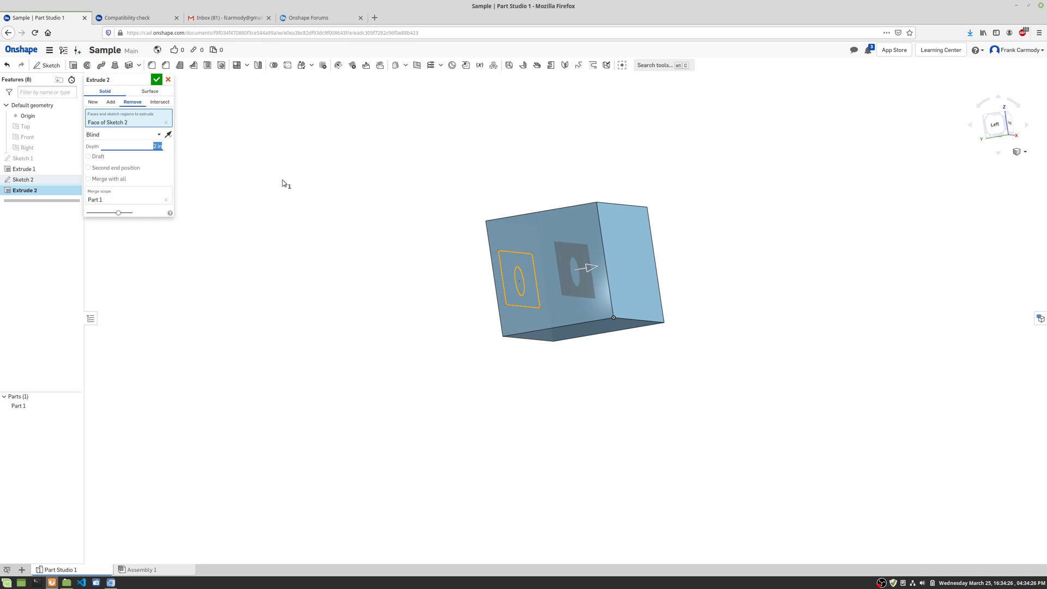
{"action": "left_click", "coordinate": [156, 80]}
Step: Edit the pocket's extrude cut and set its depth to 2.5 in
{"action": "right_click_drag", "start_coordinate": [736, 227], "coordinate": [878, 250]}
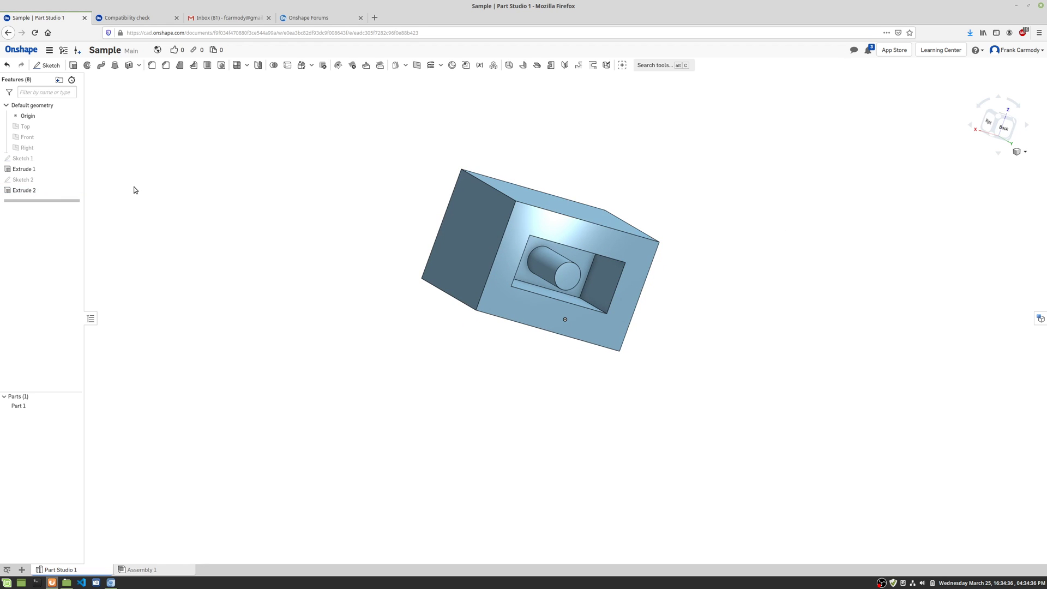
{"action": "right_click_drag", "start_coordinate": [706, 221], "coordinate": [652, 213]}
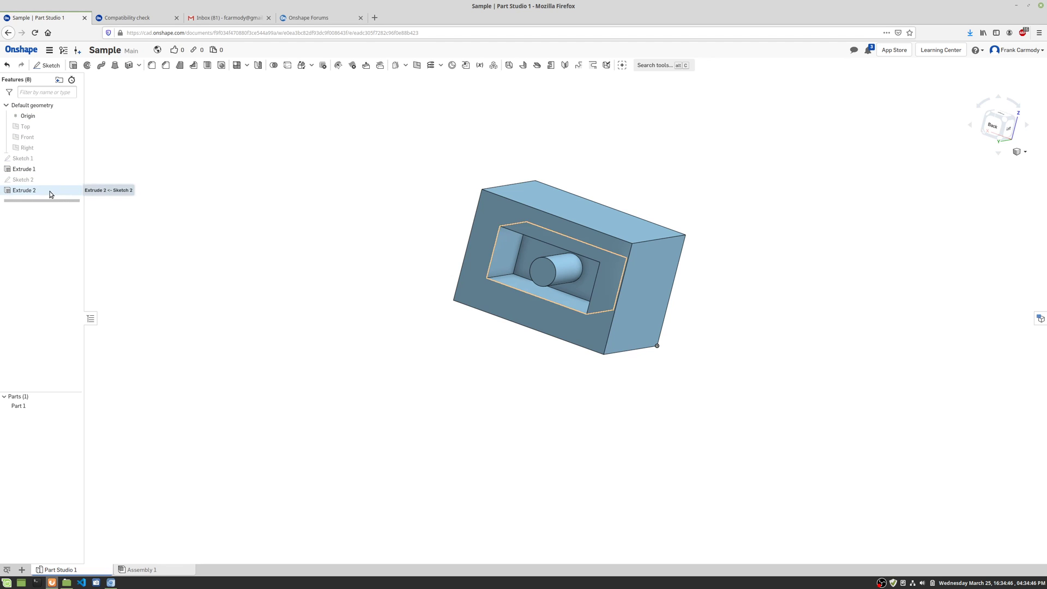
{"action": "double_click", "coordinate": [8, 194]}
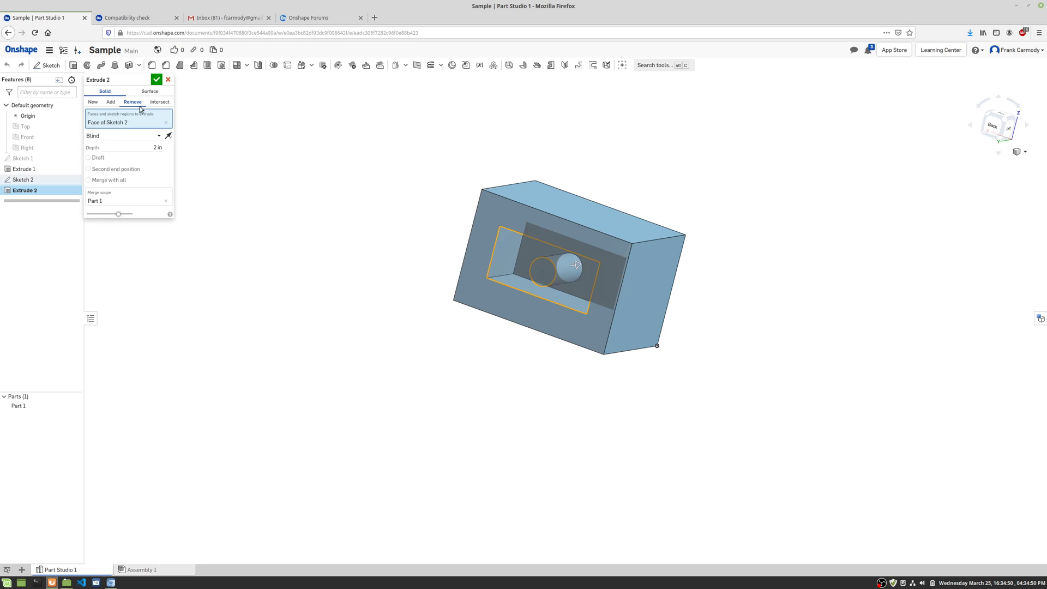
{"action": "left_click", "coordinate": [154, 147]}
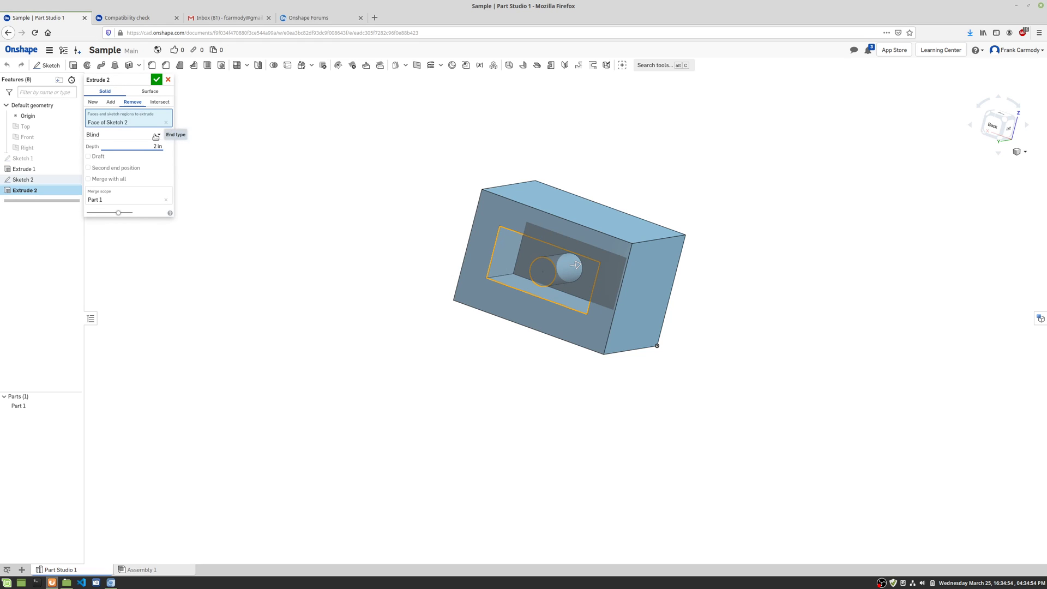
{"action": "type", "text": ".5"}
{"action": "key", "text": "Return"}
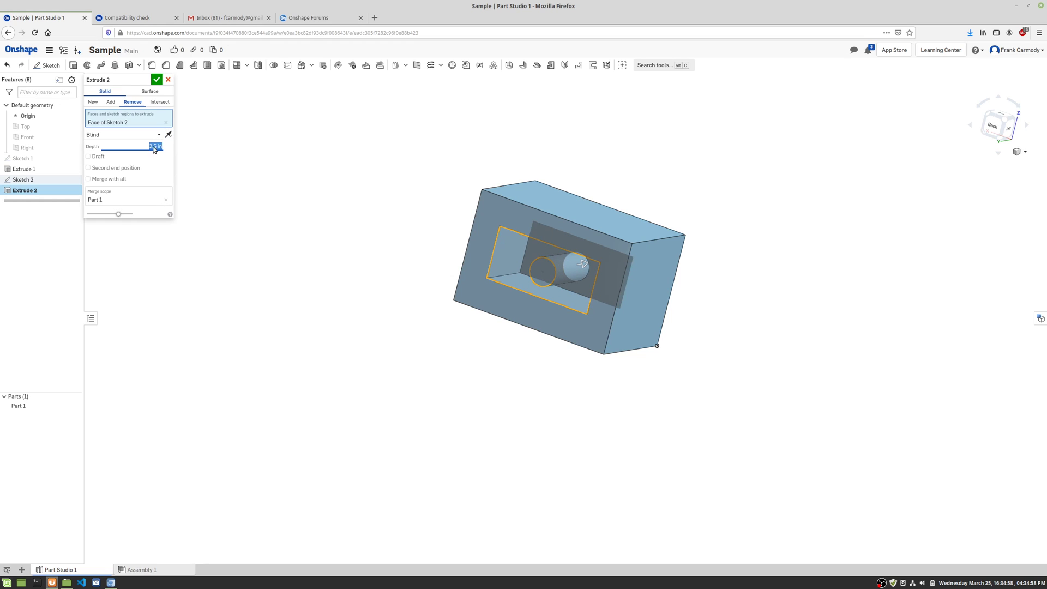
{"action": "left_click", "coordinate": [157, 79]}
{"action": "right_click_drag", "start_coordinate": [651, 205], "coordinate": [617, 214]}
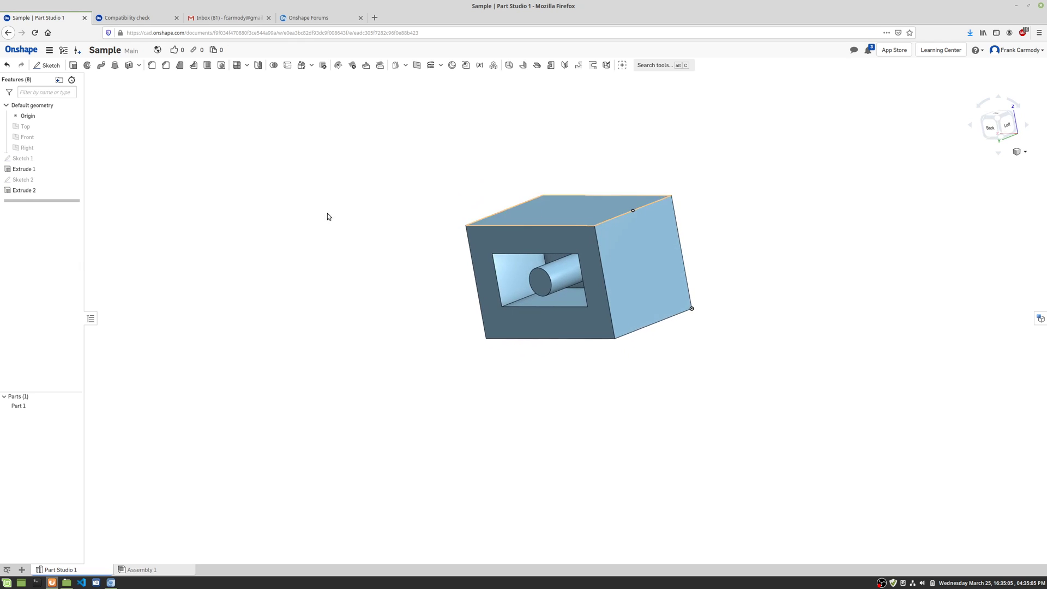
{"action": "double_click", "coordinate": [16, 189]}
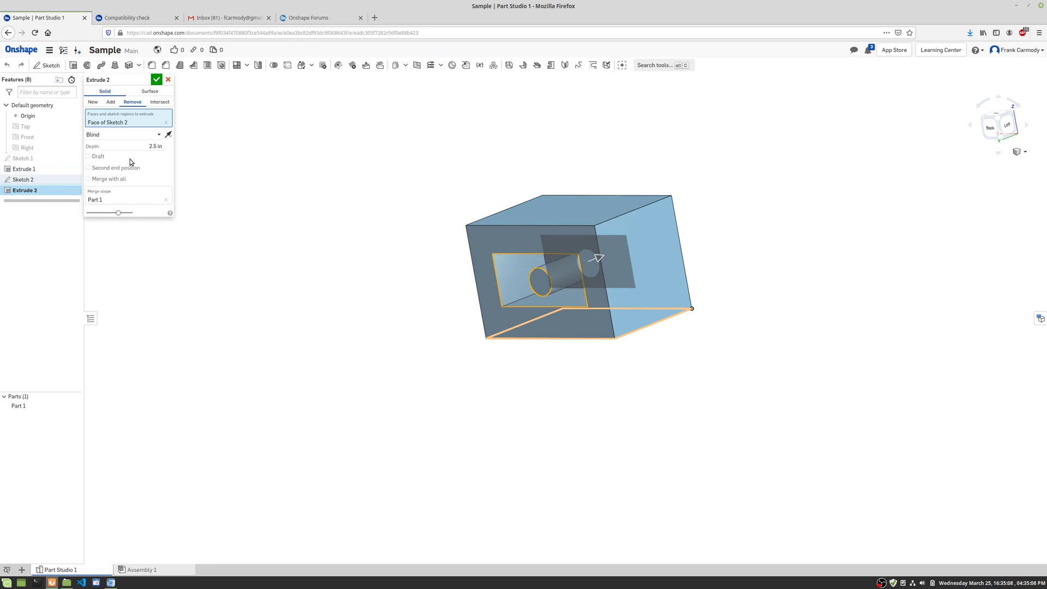
{"action": "left_click", "coordinate": [152, 146]}
{"action": "left_click", "coordinate": [155, 147]}
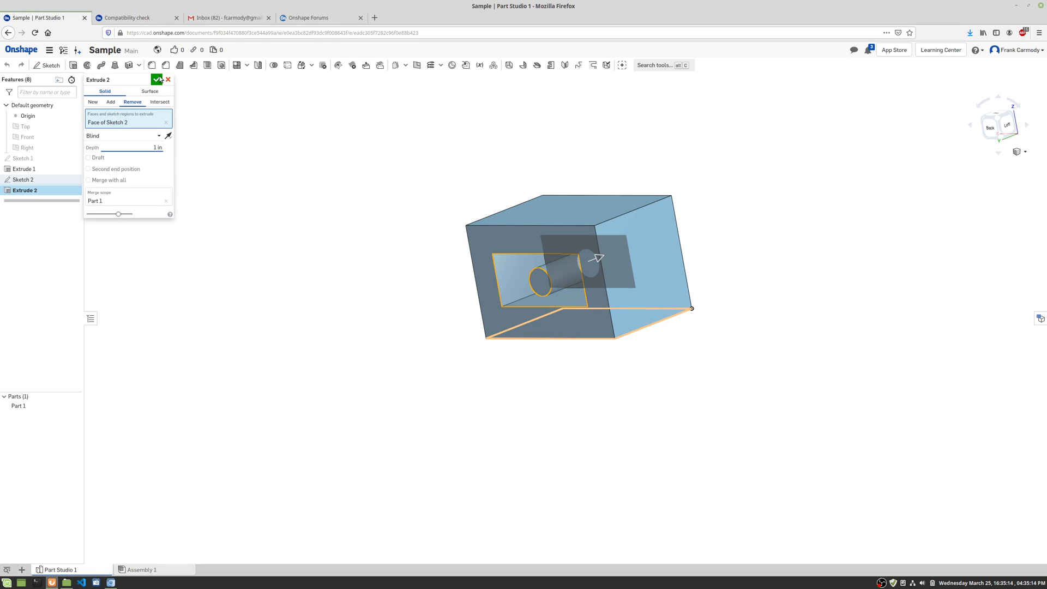
{"action": "key", "text": "Return"}
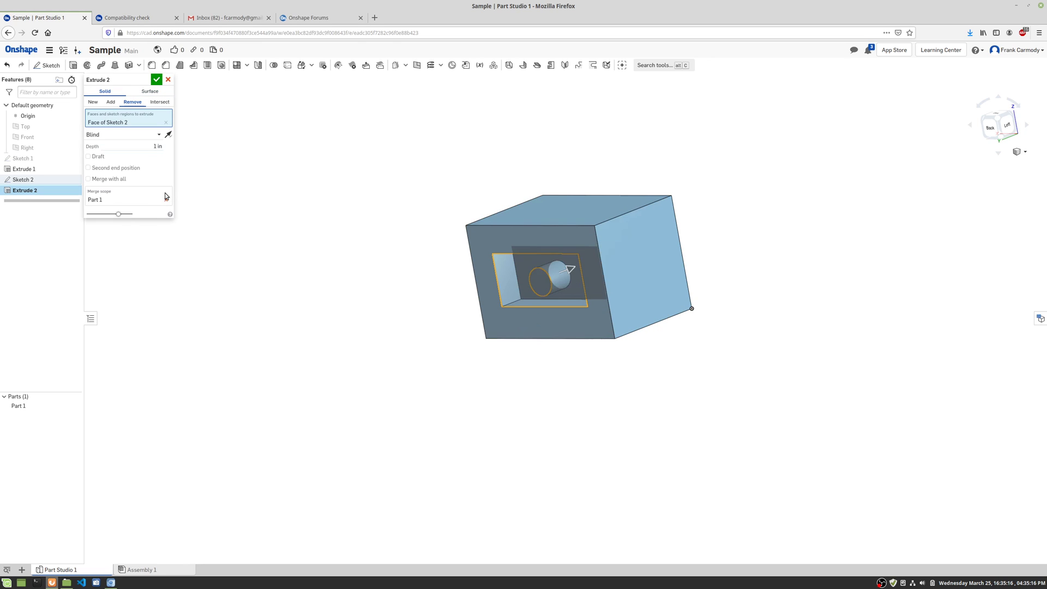
{"action": "left_click", "coordinate": [168, 80]}
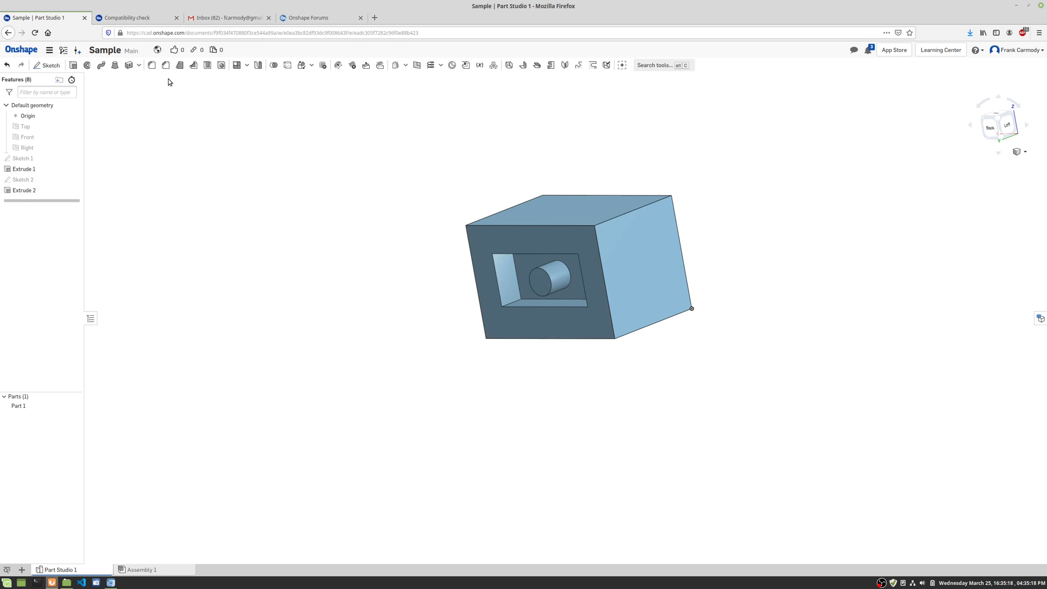
Step: Start a new sketch on the block's left face and view that face straight on
{"action": "right_click_drag", "start_coordinate": [771, 283], "coordinate": [771, 250]}
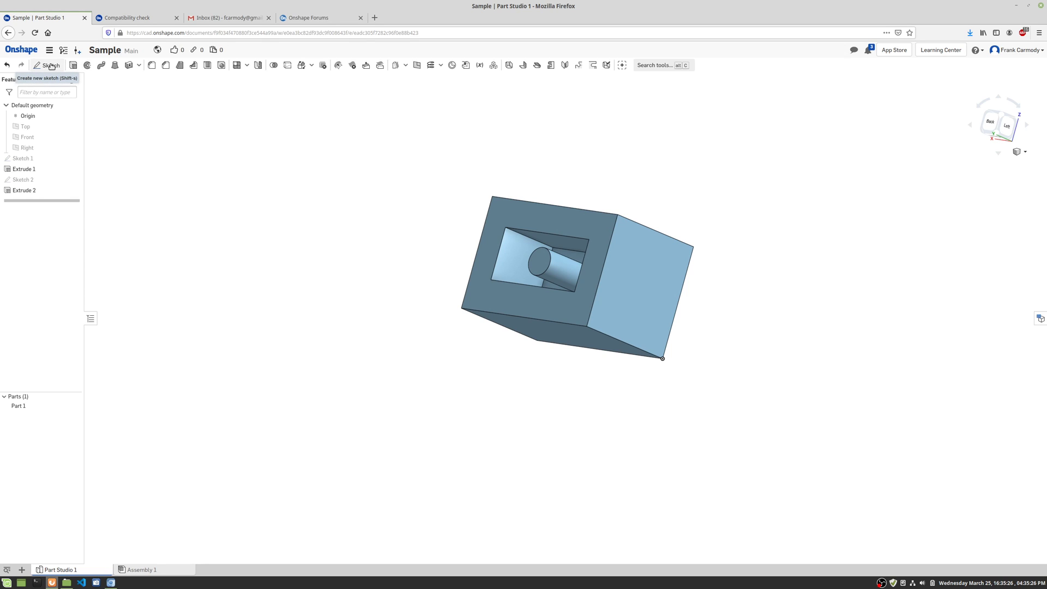
{"action": "left_click", "coordinate": [51, 65]}
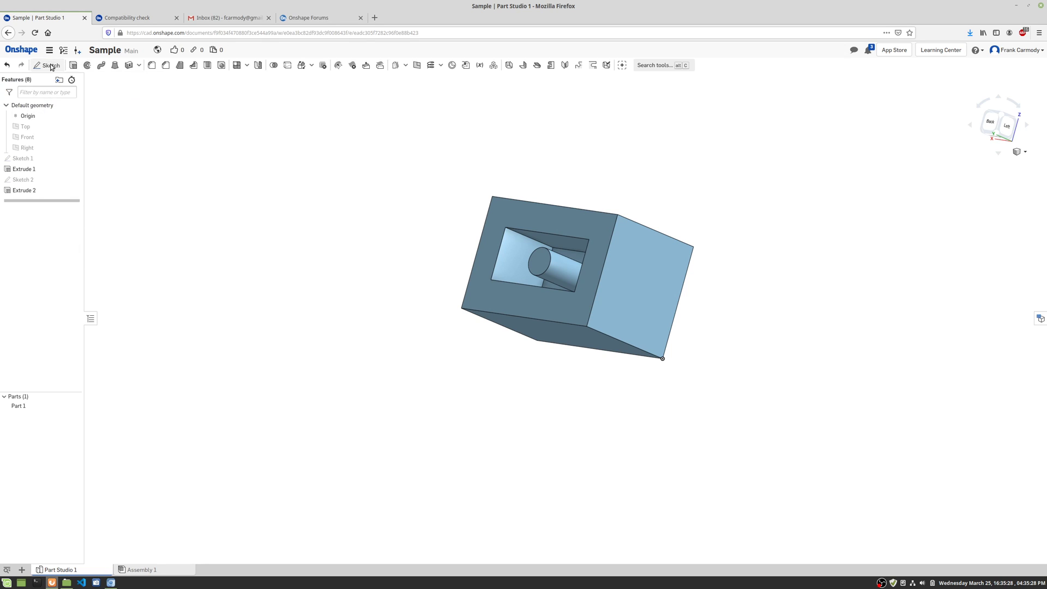
{"action": "left_click", "coordinate": [641, 279]}
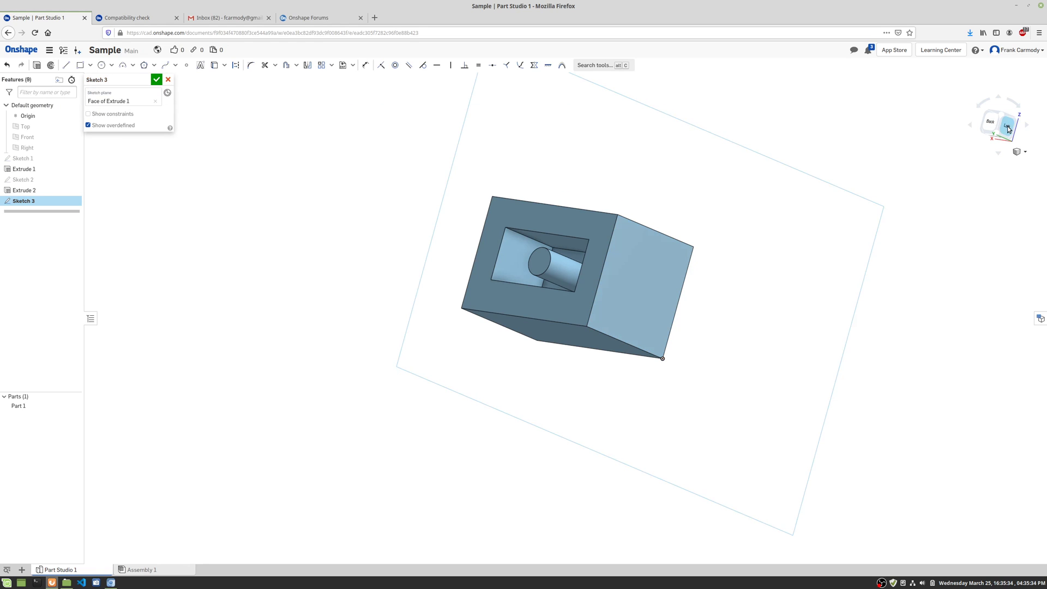
{"action": "mouse_move", "coordinate": [941, 139]}
{"action": "right_mouse_down"}
{"action": "mouse_move", "coordinate": [947, 183]}
{"action": "mouse_move", "coordinate": [927, 213]}
{"action": "mouse_move", "coordinate": [886, 192]}
{"action": "mouse_move", "coordinate": [915, 151]}
{"action": "mouse_move", "coordinate": [909, 103]}
{"action": "mouse_move", "coordinate": [857, 113]}
{"action": "mouse_move", "coordinate": [879, 119]}
{"action": "mouse_move", "coordinate": [837, 149]}
{"action": "mouse_move", "coordinate": [877, 164]}
{"action": "mouse_move", "coordinate": [860, 170]}
{"action": "mouse_move", "coordinate": [881, 169]}
{"action": "mouse_move", "coordinate": [847, 147]}
{"action": "mouse_move", "coordinate": [890, 162]}
{"action": "mouse_move", "coordinate": [856, 184]}
{"action": "right_mouse_up"}
{"action": "left_click", "coordinate": [986, 157]}
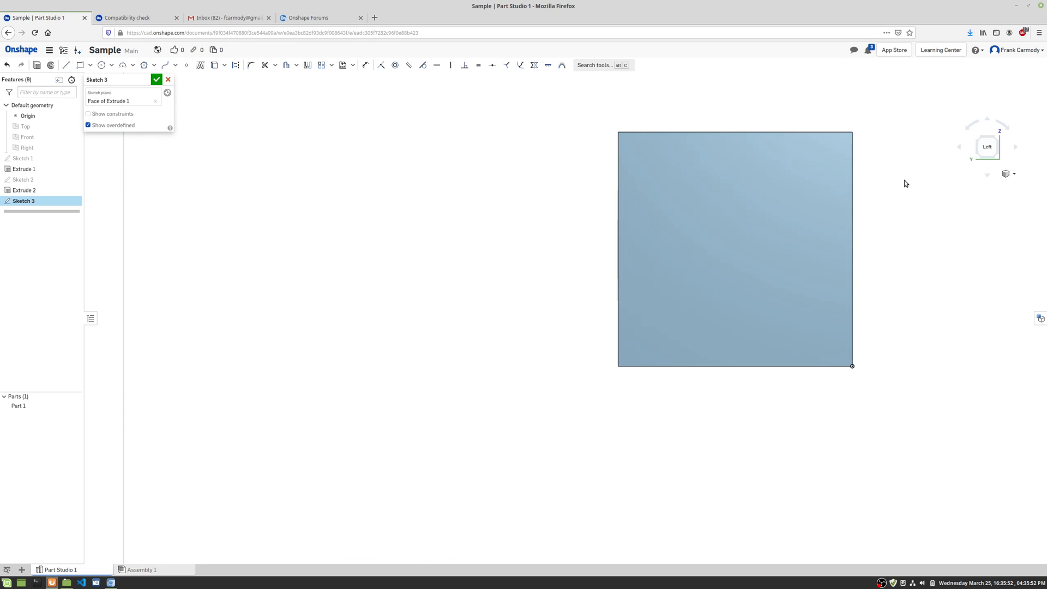
{"action": "scroll", "coordinate": [904, 183], "scroll_direction": "down", "scroll_amount": 3}
{"action": "right_click_drag", "start_coordinate": [907, 189], "coordinate": [845, 213]}
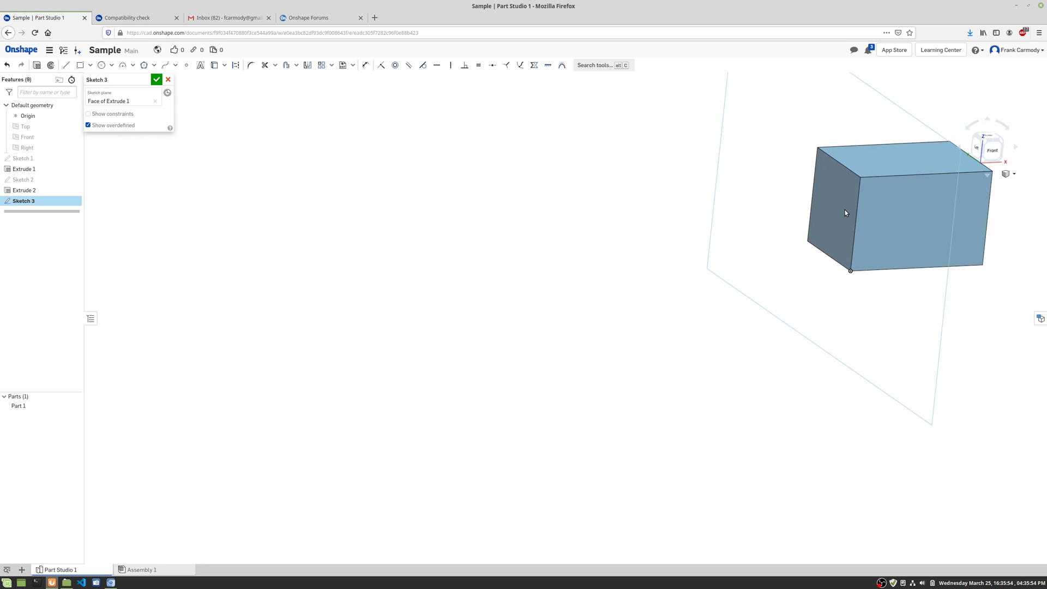
{"action": "left_click", "coordinate": [977, 155]}
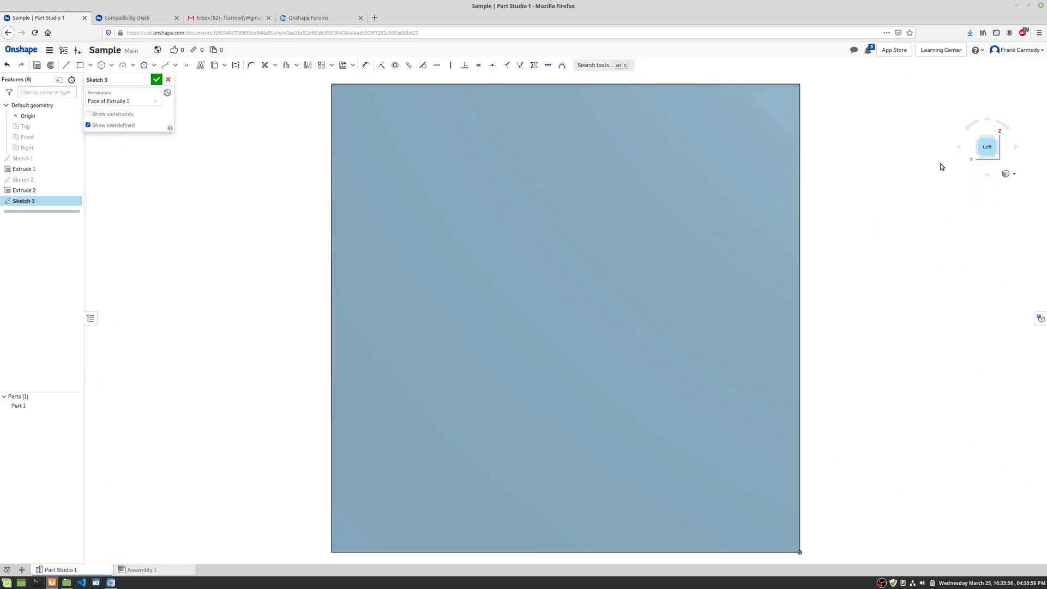
{"action": "scroll", "coordinate": [906, 187], "scroll_direction": "down", "scroll_amount": 3}
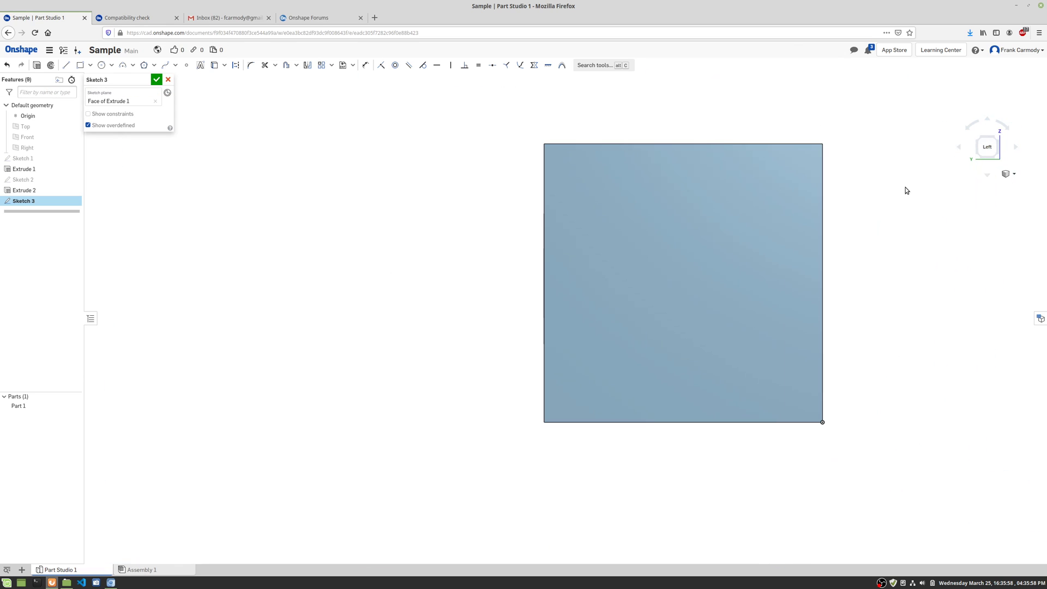
{"action": "scroll", "coordinate": [905, 188], "scroll_direction": "down", "scroll_amount": 4}
{"action": "scroll", "coordinate": [905, 190], "scroll_direction": "down", "scroll_amount": 1}
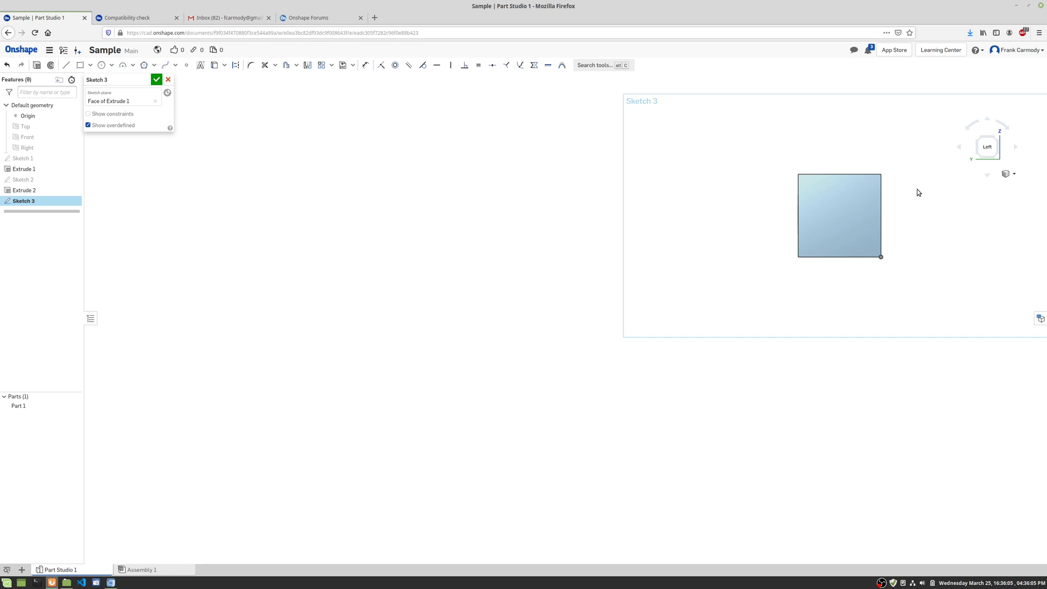
{"action": "mouse_move", "coordinate": [901, 205]}
{"action": "middle_mouse_down"}
{"action": "mouse_move", "coordinate": [545, 251]}
{"action": "mouse_move", "coordinate": [575, 245]}
{"action": "middle_mouse_up"}
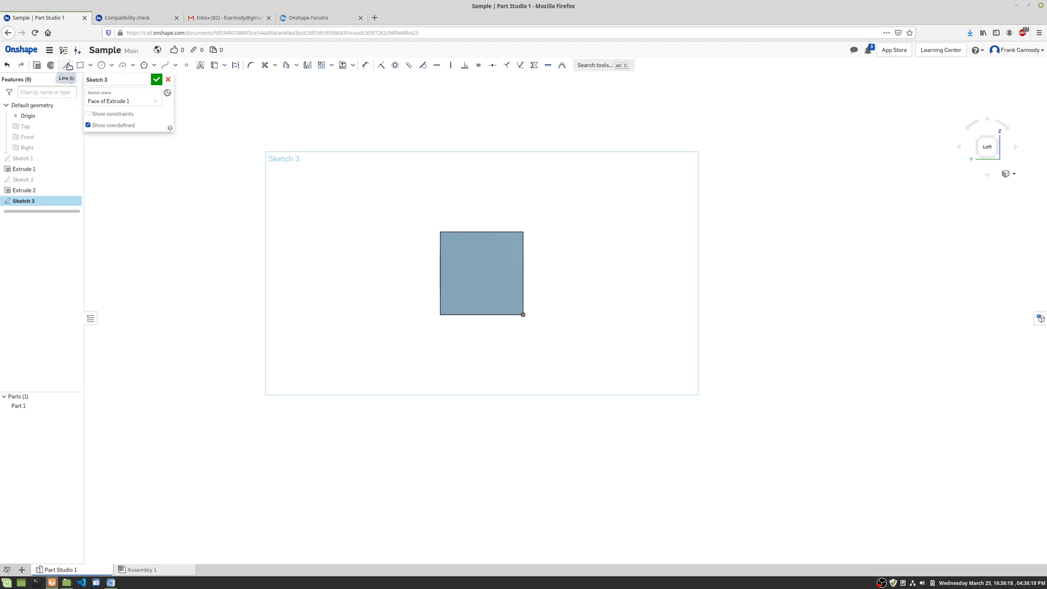
Step: Draw a line along the left face's bottom edge, from one lower corner to the other
{"action": "left_click", "coordinate": [67, 66]}
{"action": "left_click", "coordinate": [440, 315]}
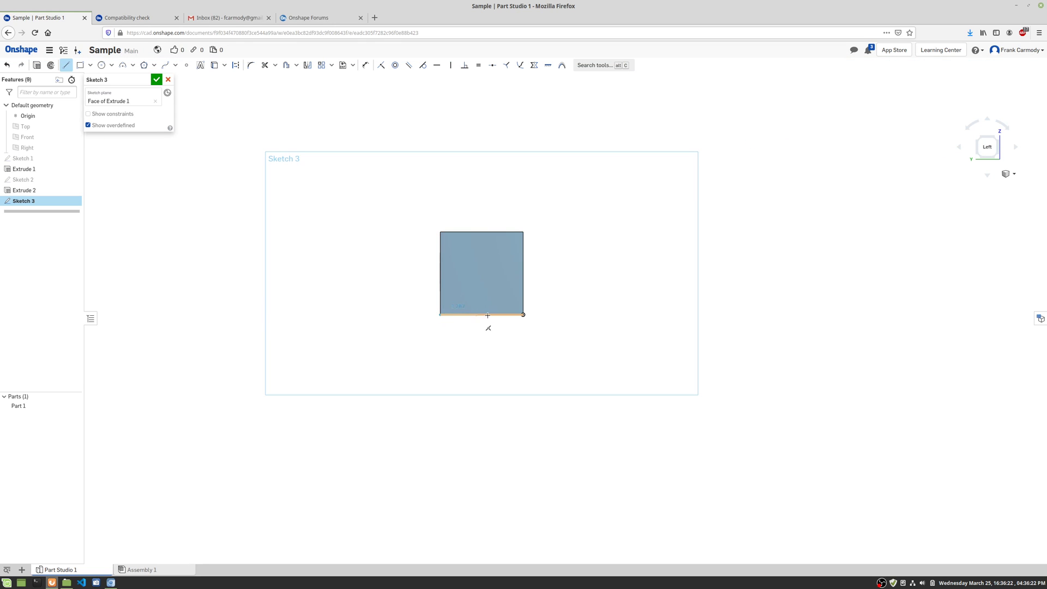
{"action": "left_click", "coordinate": [524, 314]}
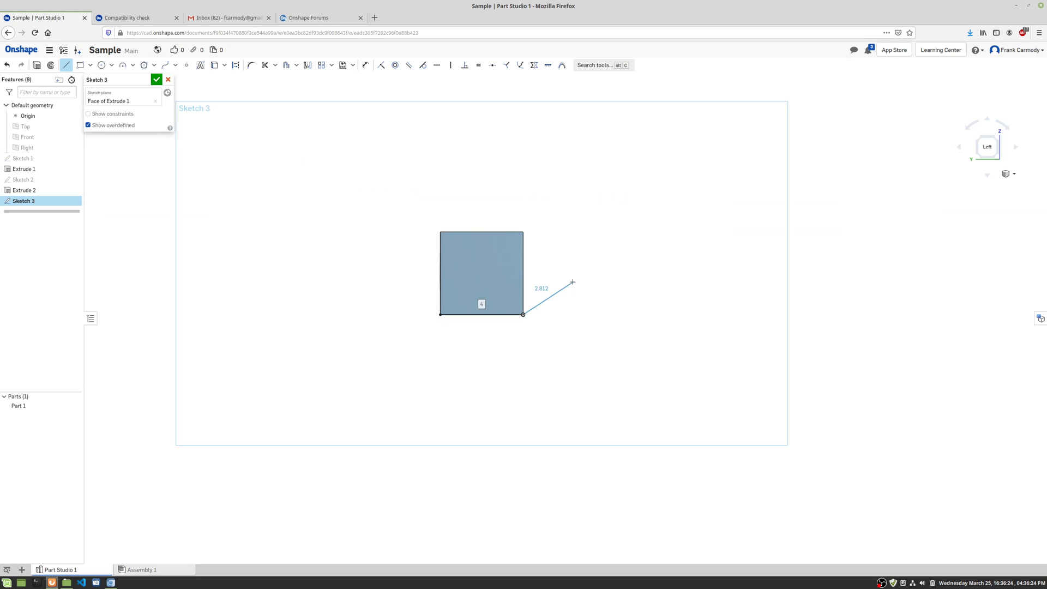
{"action": "right_click", "coordinate": [573, 282]}
{"action": "left_click", "coordinate": [579, 256]}
{"action": "left_click", "coordinate": [577, 254]}
{"action": "key", "text": "Escape"}
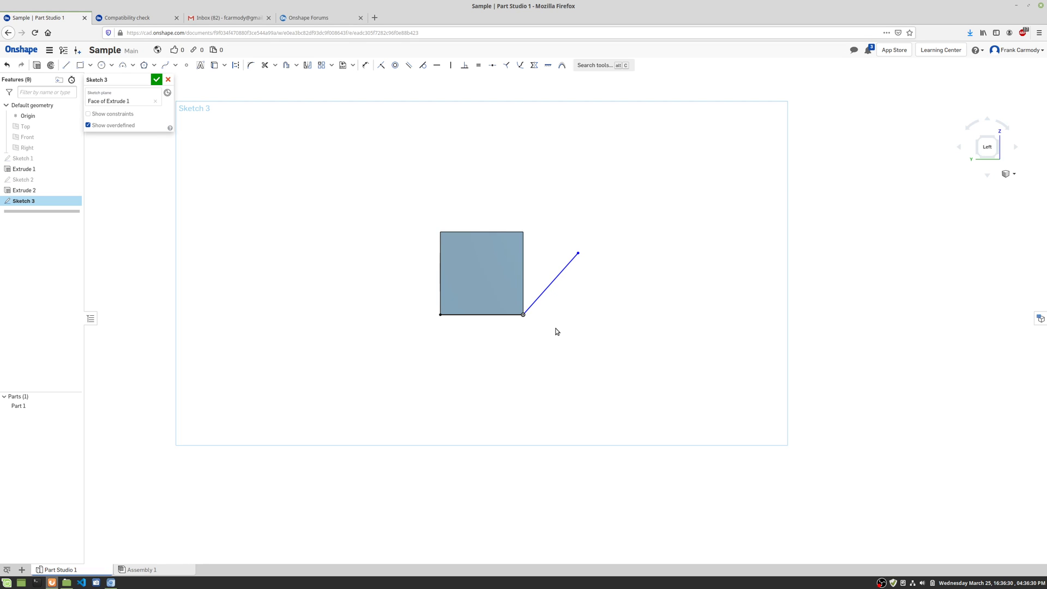
{"action": "key", "text": "ctrl+z"}
Step: Draw a three-point arc between the face's two lower corners, bulging up toward the top edge with a radius of about 2.4 in
{"action": "left_click", "coordinate": [123, 66]}
{"action": "left_click", "coordinate": [441, 315]}
{"action": "left_click", "coordinate": [522, 315]}
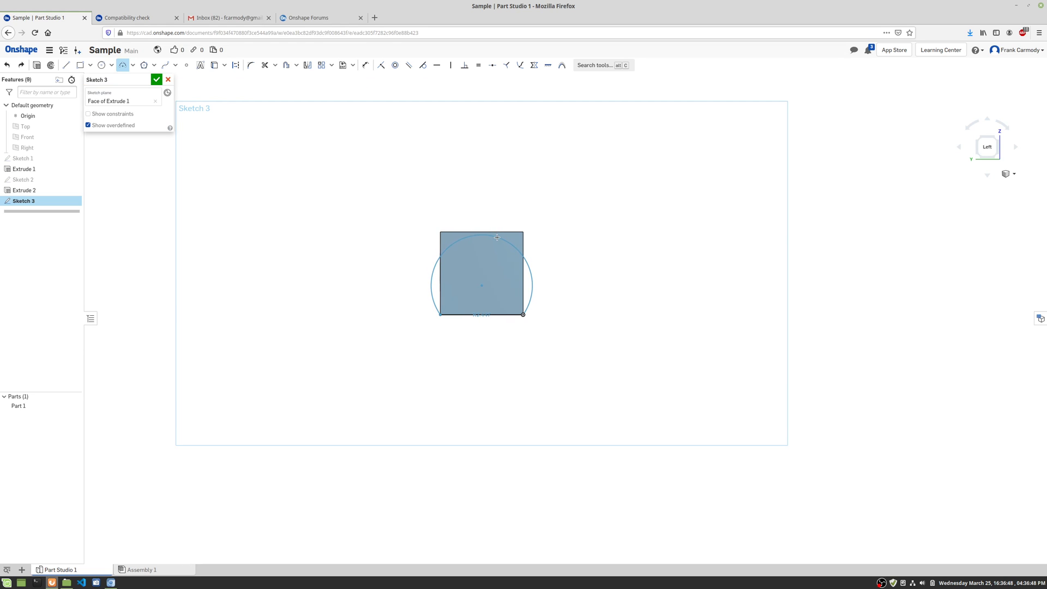
{"action": "left_click", "coordinate": [496, 238]}
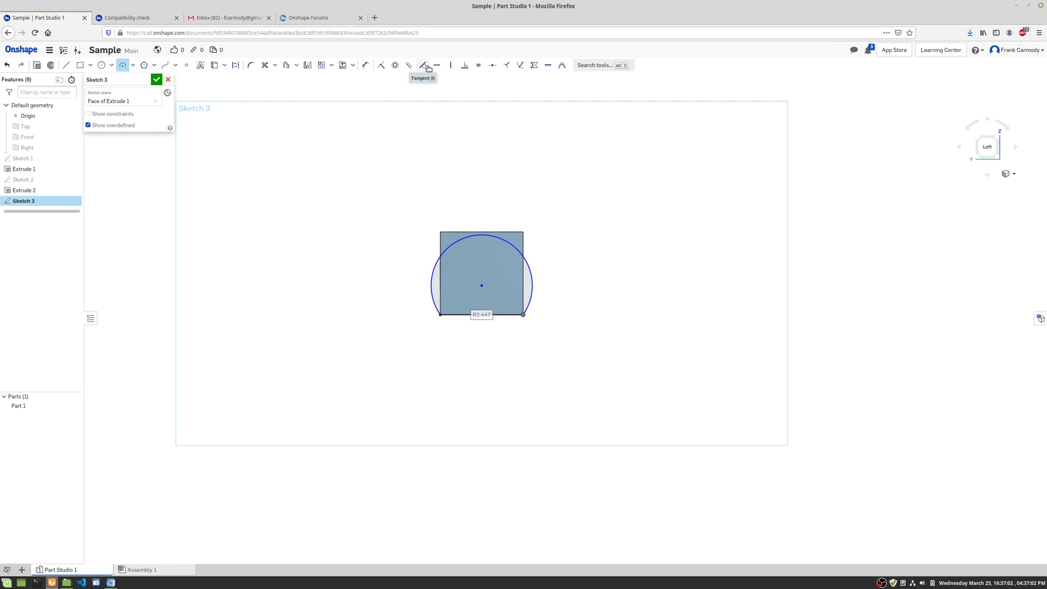
Step: Make the arc tangent to the face's top edge and finish the sketch
{"action": "left_click", "coordinate": [424, 66]}
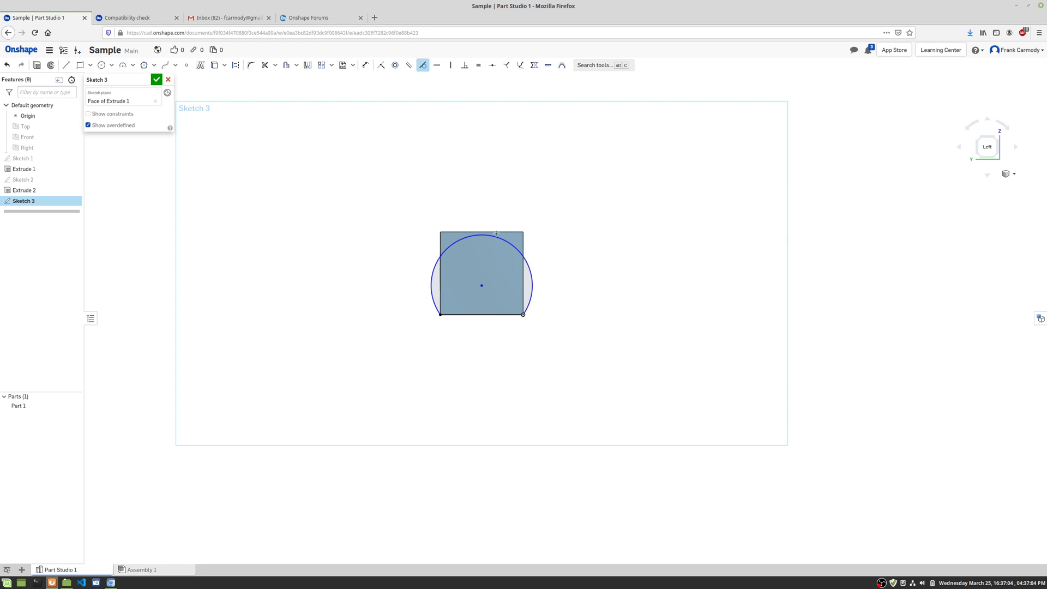
{"action": "left_click", "coordinate": [504, 235]}
{"action": "left_click", "coordinate": [506, 232]}
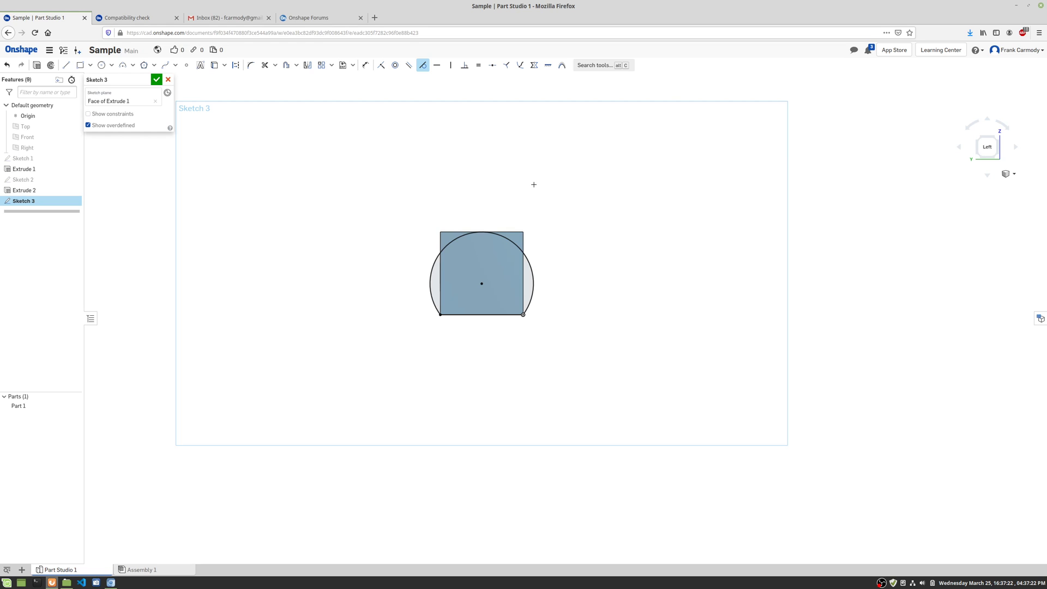
{"action": "left_click", "coordinate": [66, 65]}
{"action": "right_click", "coordinate": [337, 243]}
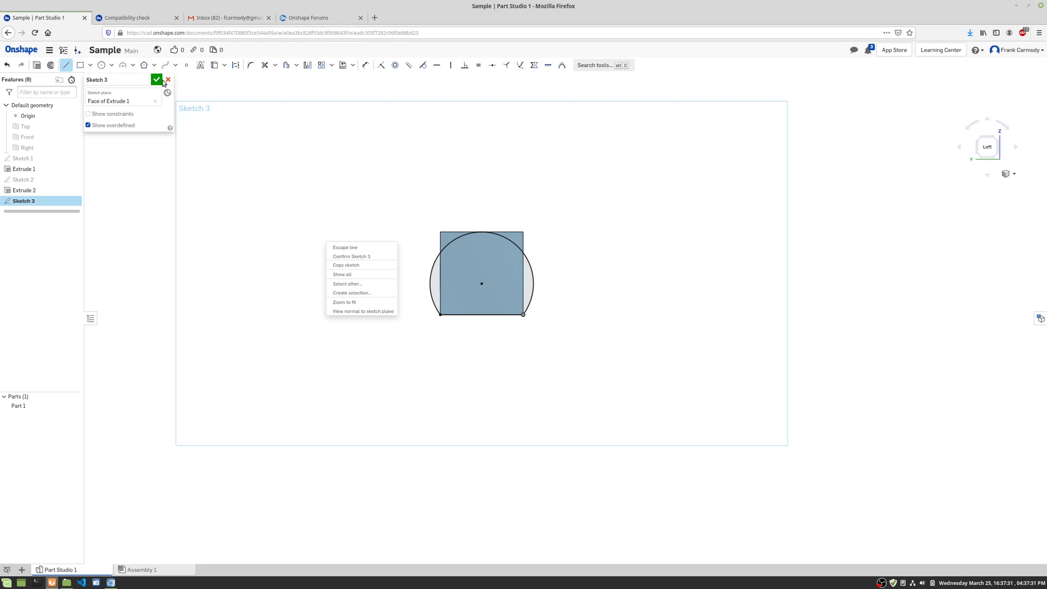
{"action": "left_click", "coordinate": [156, 81]}
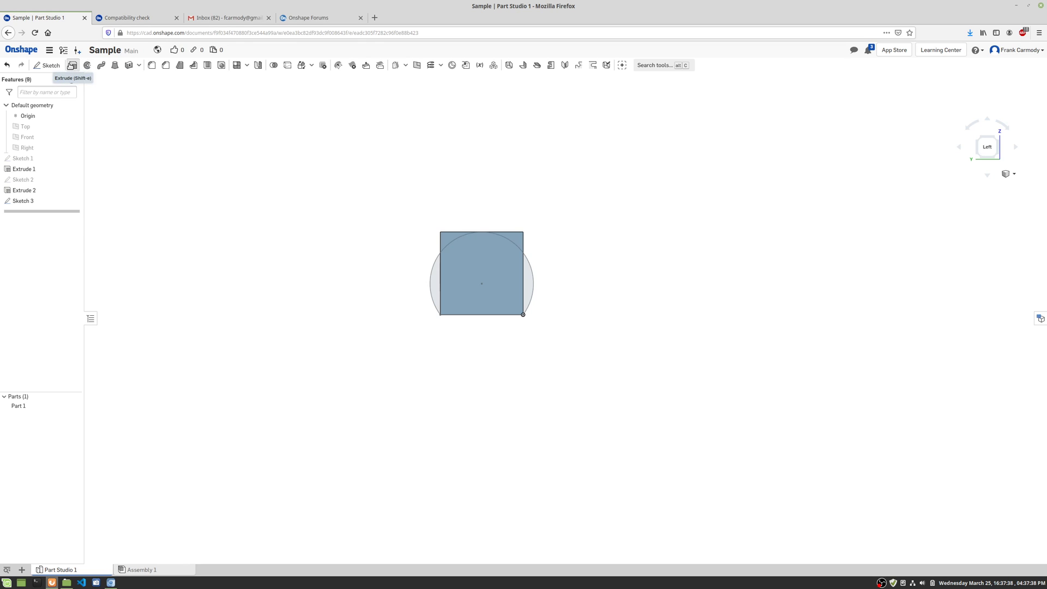
Step: Start a solid Extrude in Intersect mode for the arc sketch on the block's left face
{"action": "left_click", "coordinate": [69, 66]}
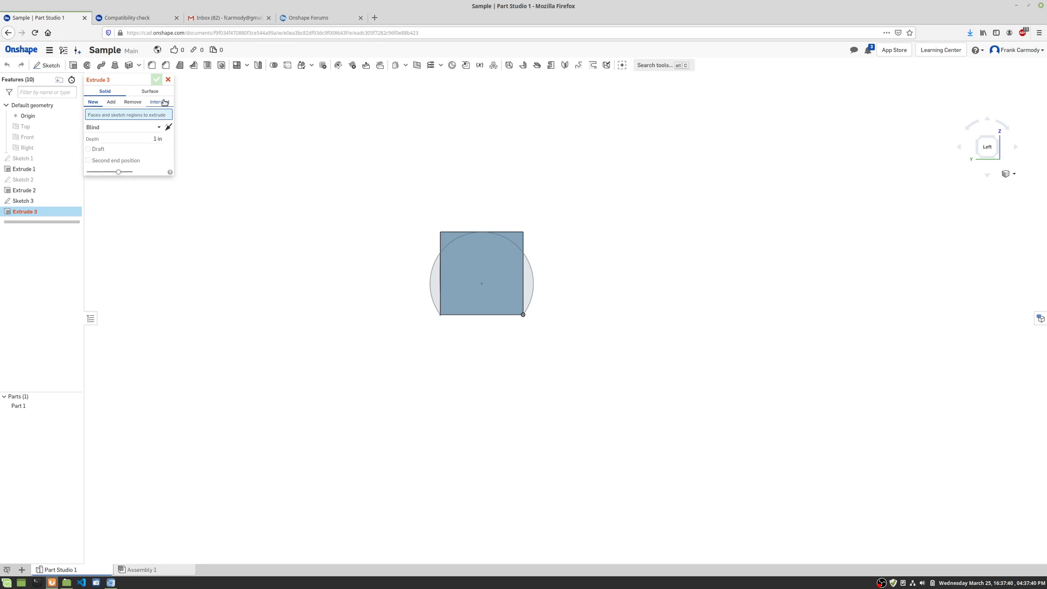
{"action": "left_click", "coordinate": [166, 103]}
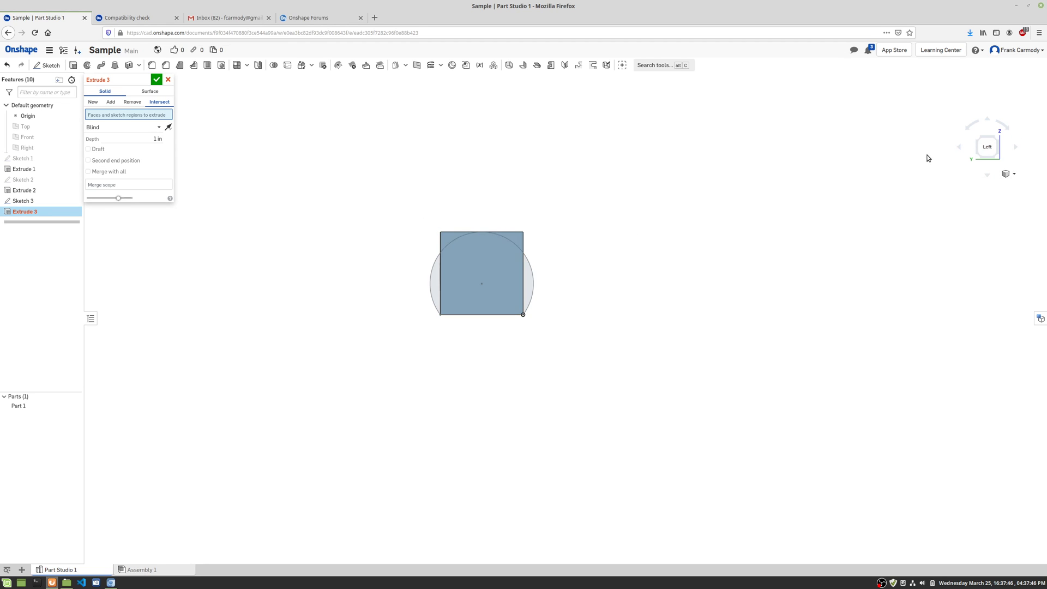
{"action": "right_click_drag", "start_coordinate": [928, 158], "coordinate": [904, 177]}
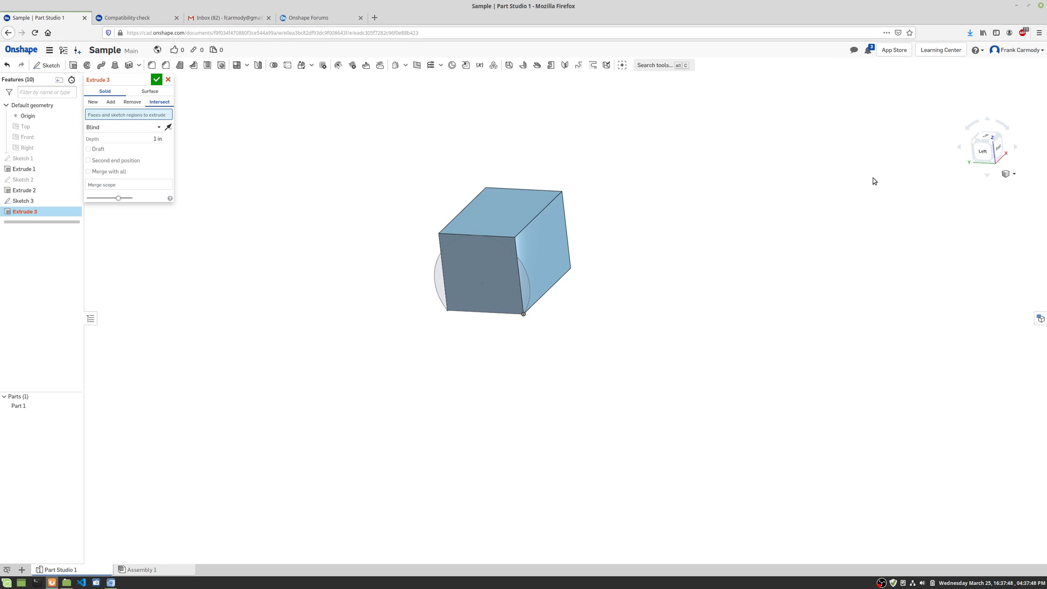
{"action": "scroll", "coordinate": [723, 191], "scroll_direction": "up", "scroll_amount": 3}
{"action": "scroll", "coordinate": [723, 192], "scroll_direction": "up", "scroll_amount": 2}
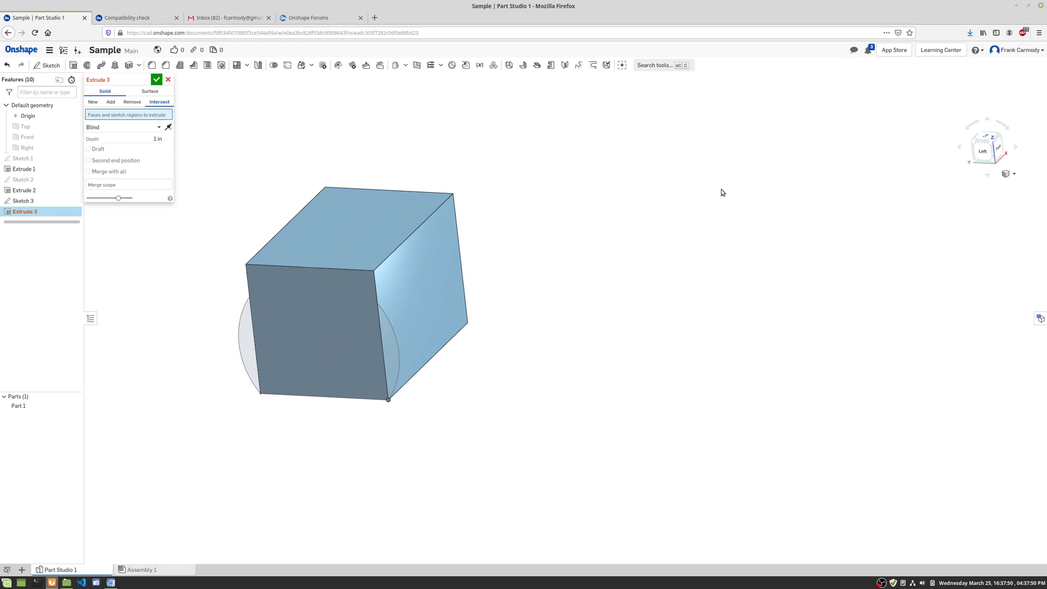
{"action": "middle_click_drag", "start_coordinate": [722, 192], "coordinate": [944, 193]}
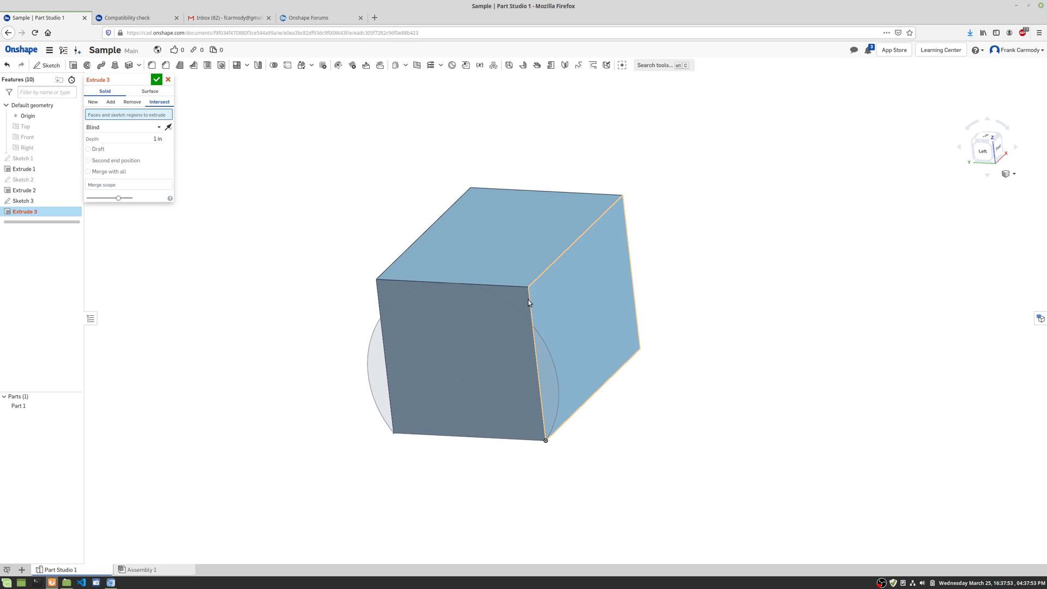
{"action": "left_click", "coordinate": [498, 320]}
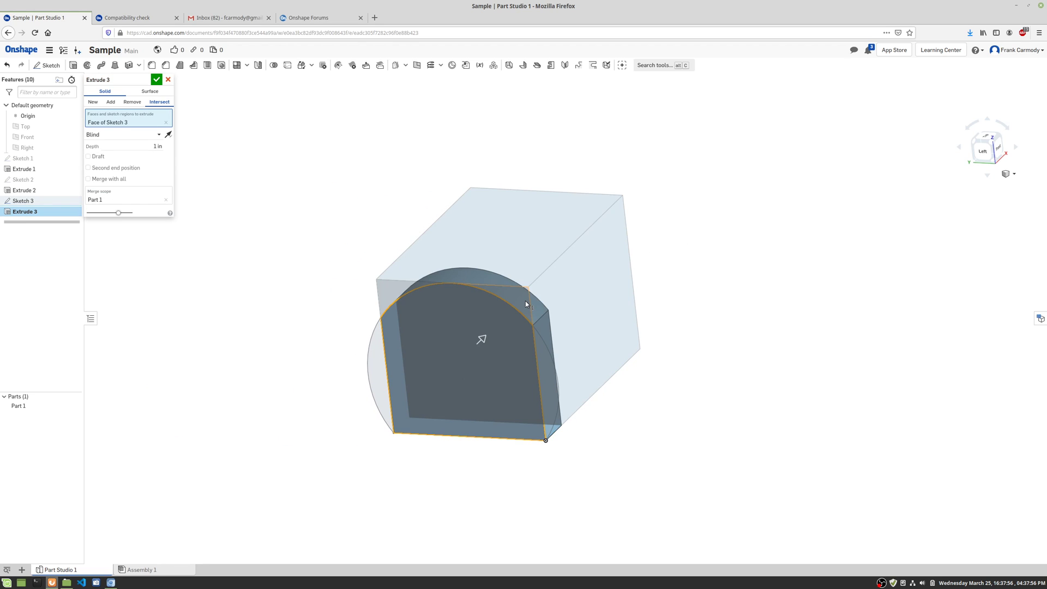
{"action": "left_click", "coordinate": [526, 304]}
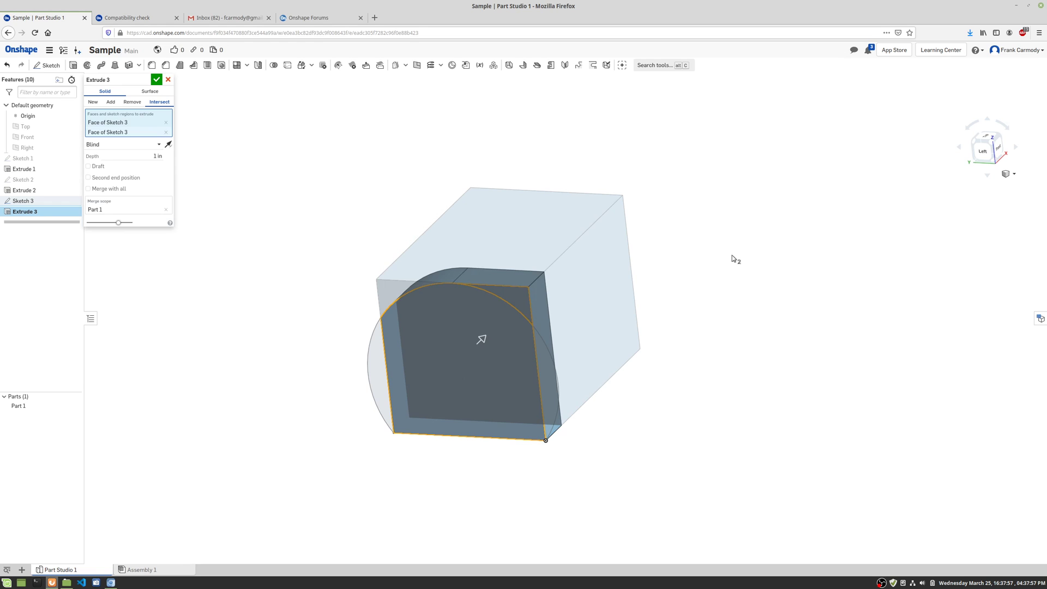
{"action": "right_click_drag", "start_coordinate": [731, 258], "coordinate": [792, 284]}
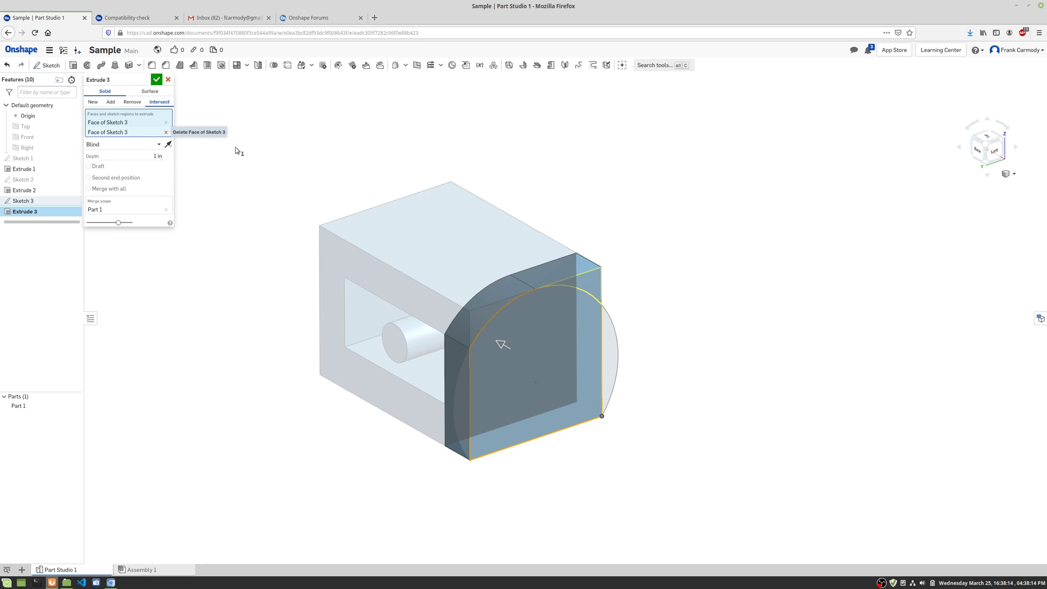
{"action": "left_click", "coordinate": [165, 132]}
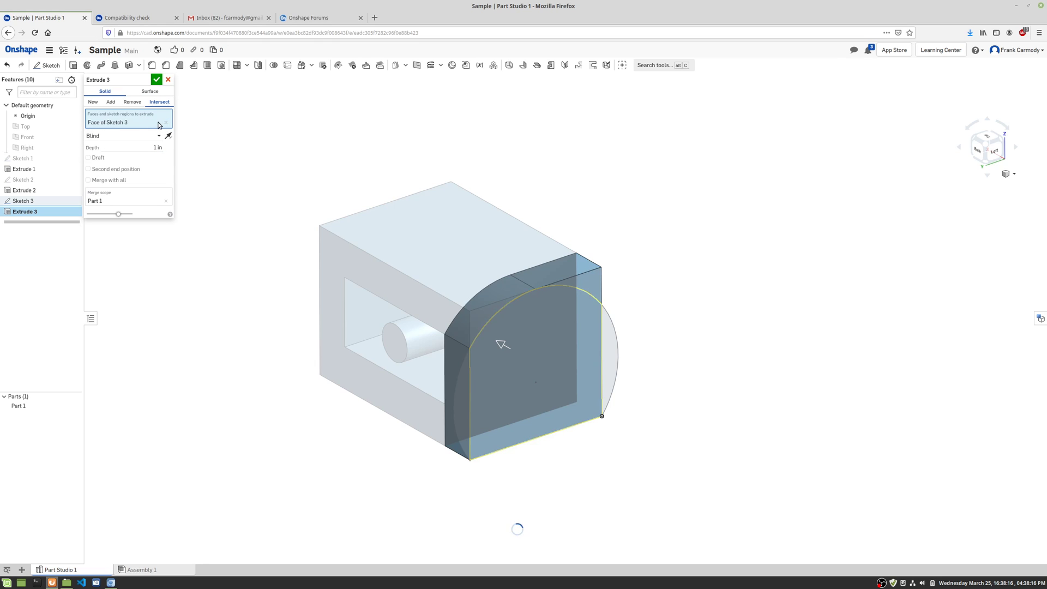
{"action": "left_click", "coordinate": [166, 122]}
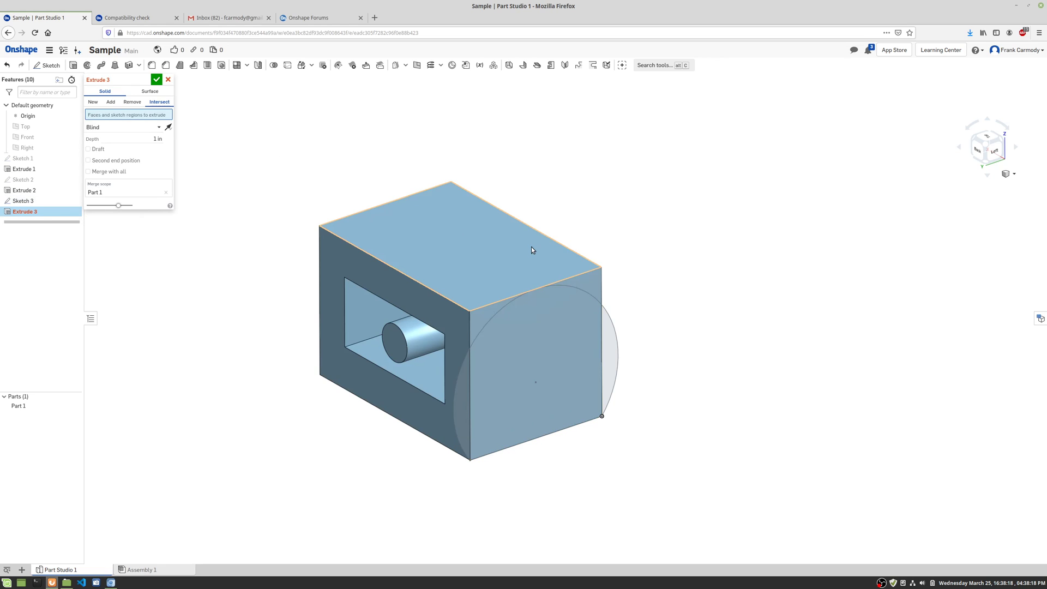
Step: Select the region under the arc within the left face as the extrude profile and open the extrude's end type options
{"action": "left_click", "coordinate": [559, 315]}
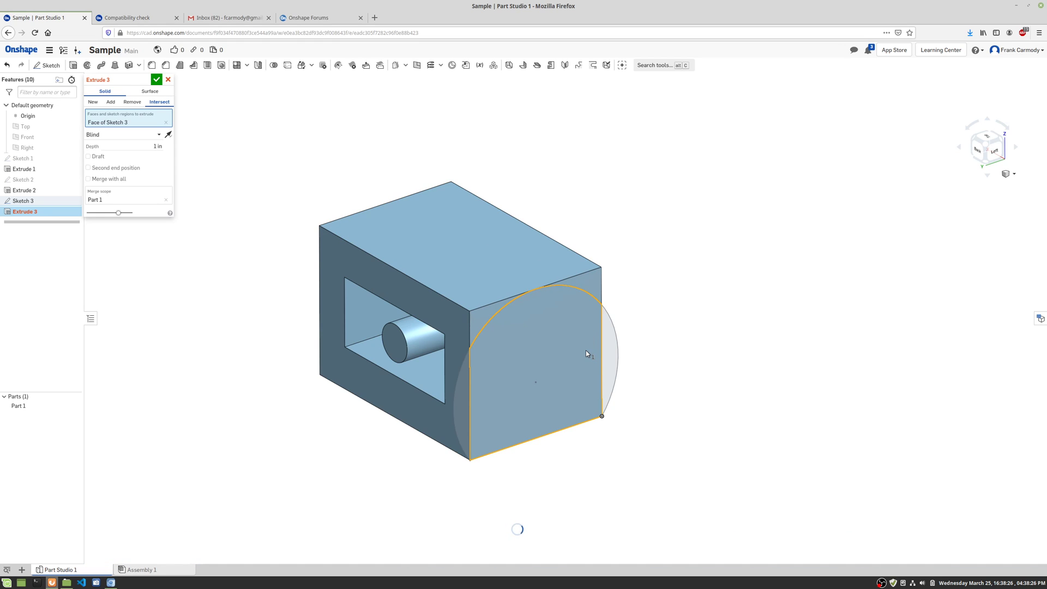
{"action": "middle_click_drag", "start_coordinate": [664, 356], "coordinate": [587, 325]}
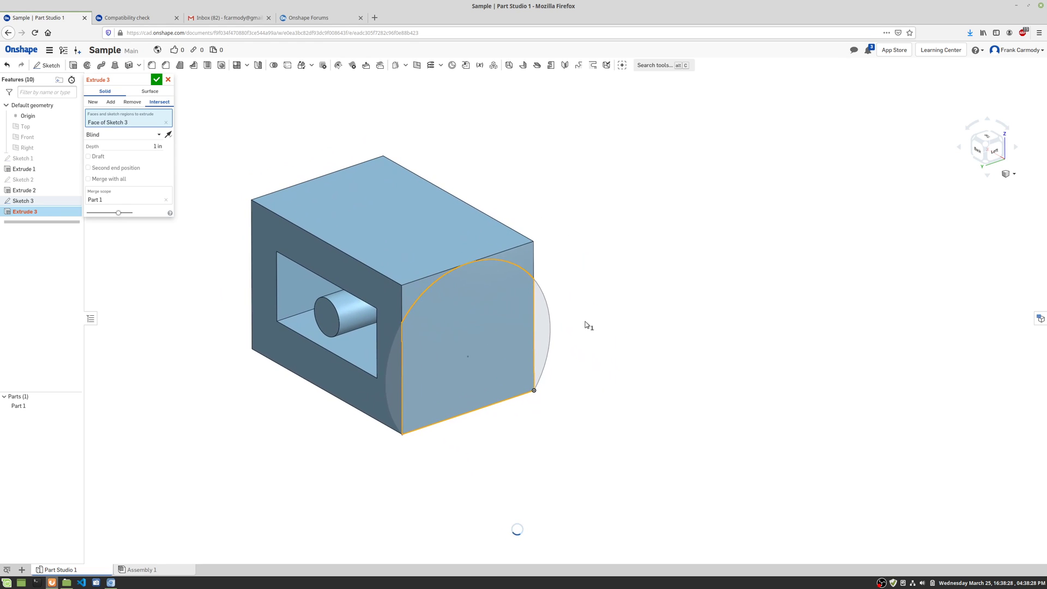
{"action": "left_click", "coordinate": [155, 146]}
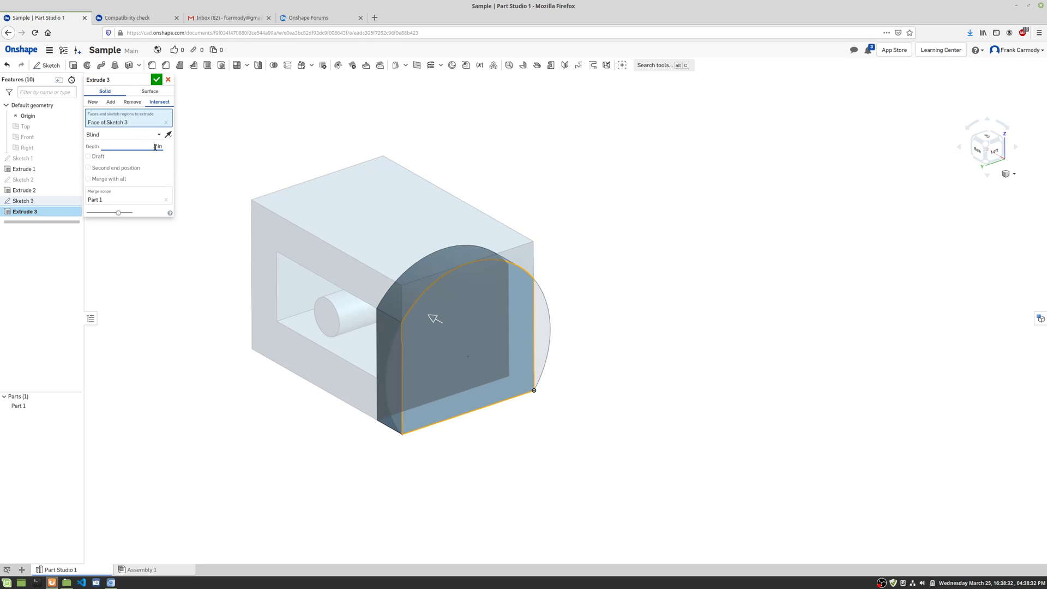
{"action": "left_click_drag", "start_coordinate": [966, 155], "coordinate": [966, 132]}
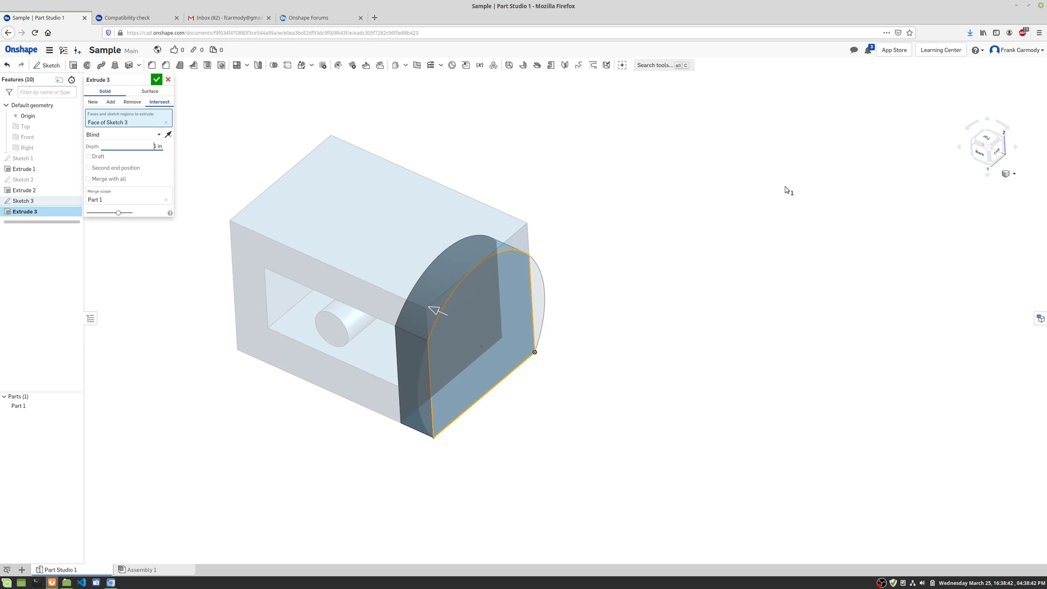
{"action": "key", "text": "shift+3"}
{"action": "key", "text": "shift+7"}
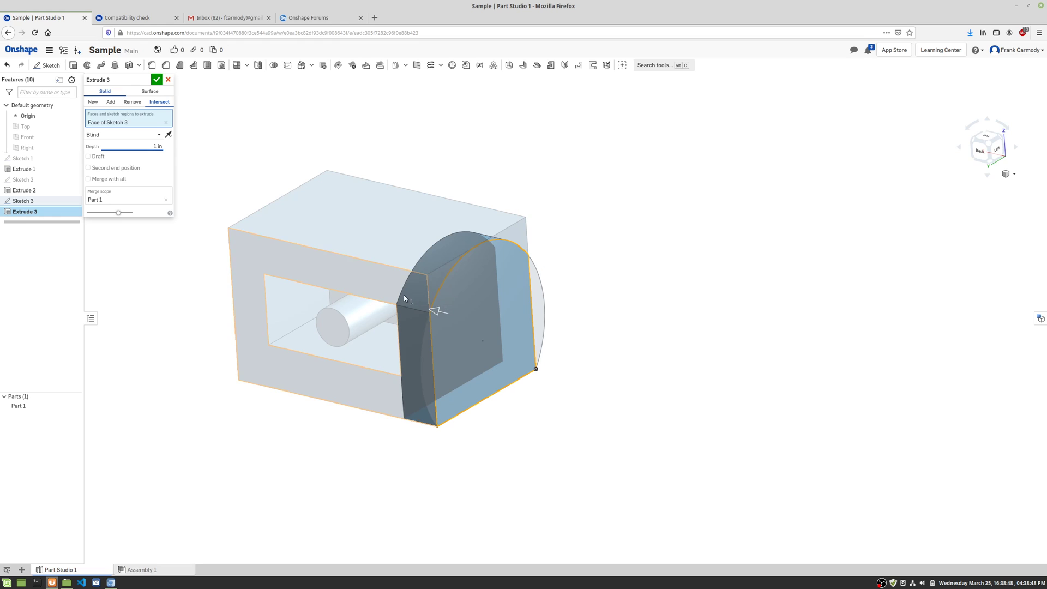
{"action": "left_click", "coordinate": [112, 146]}
{"action": "left_click", "coordinate": [162, 137]}
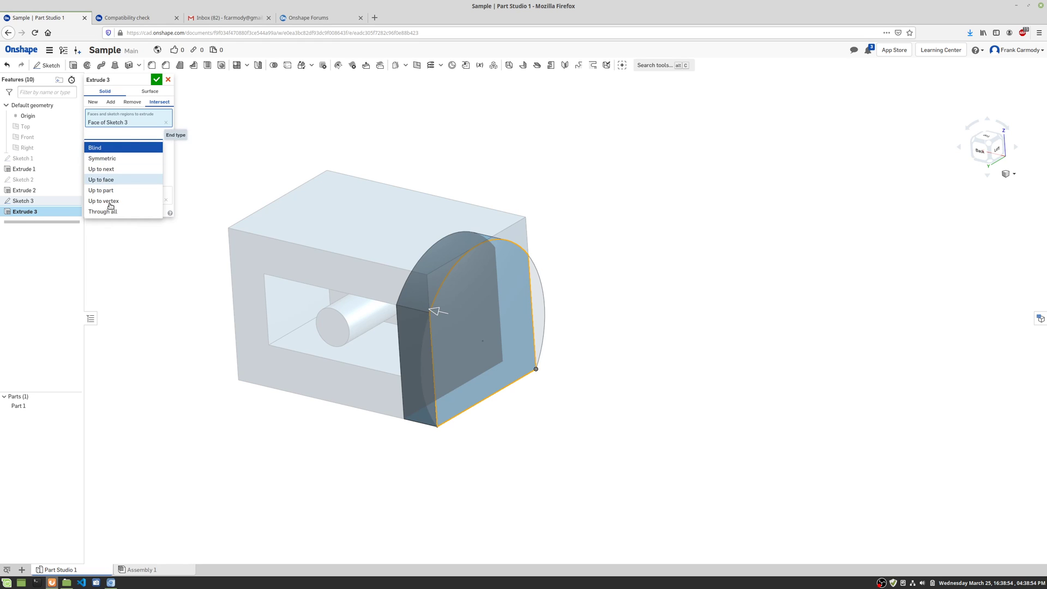